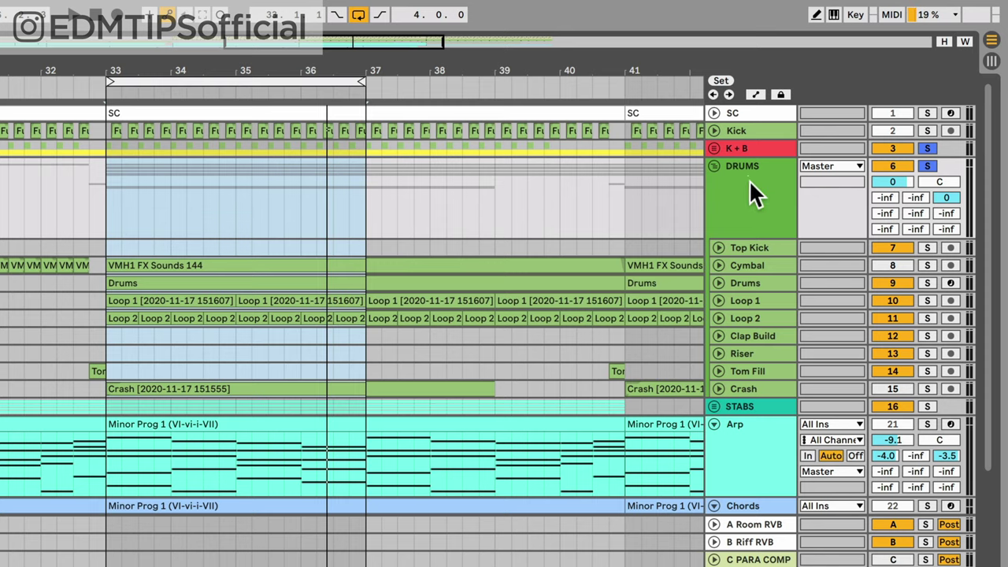
# Solo the DRUMS group track and start playback from bar 33, keeping DRUMS selected
pyautogui.click(750, 185)
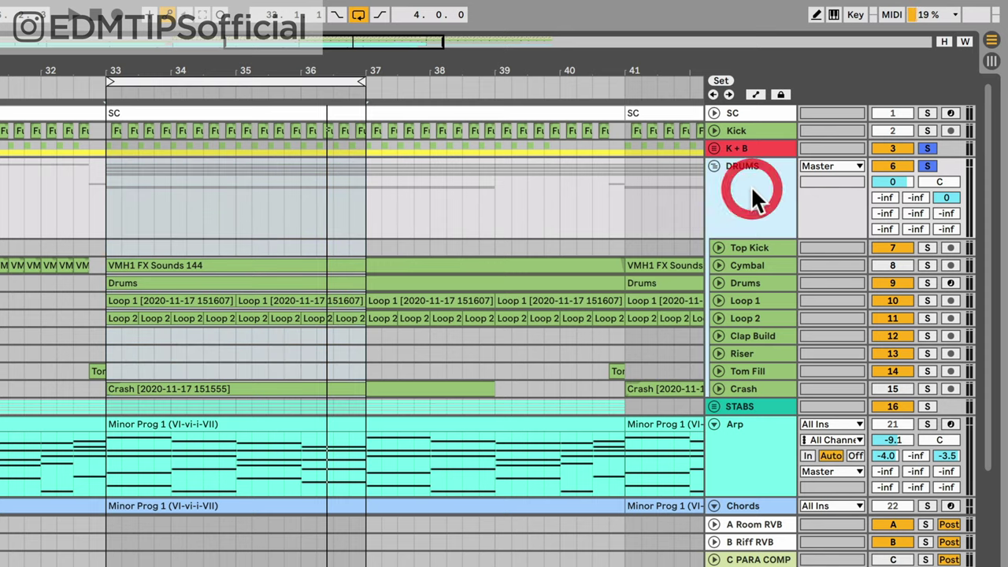
pyautogui.click(926, 166)
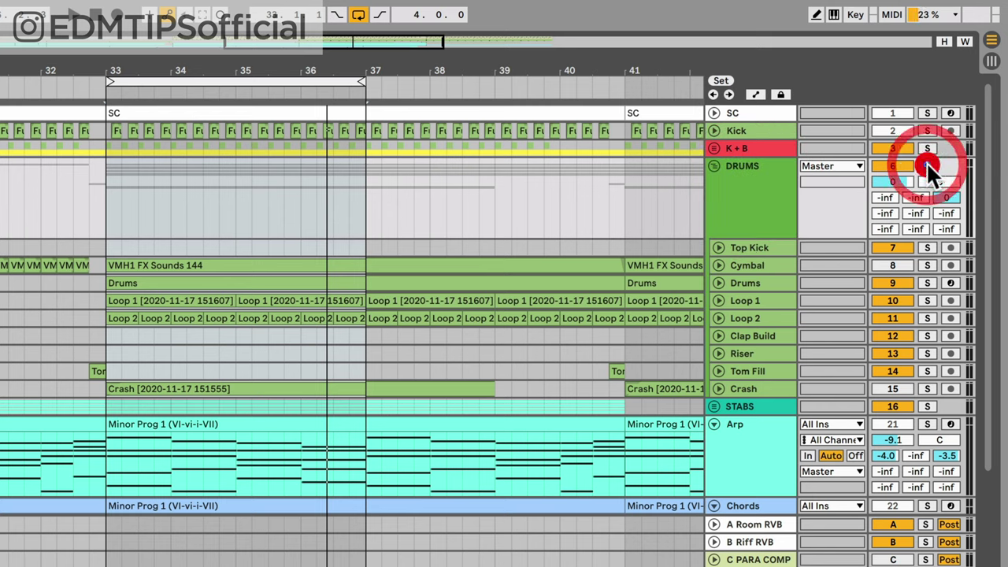
pyautogui.click(110, 201)
pyautogui.press('space')
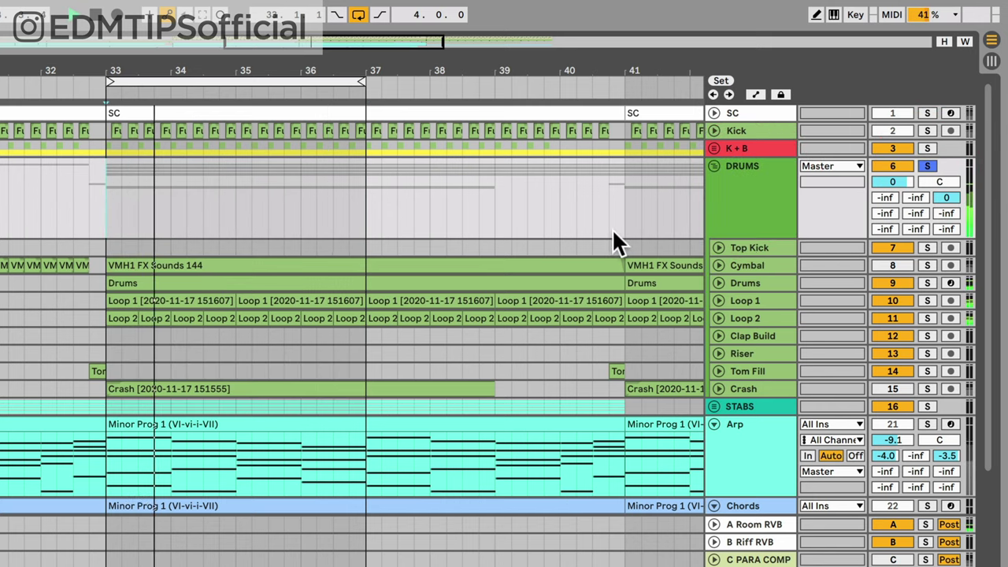
pyautogui.click(758, 197)
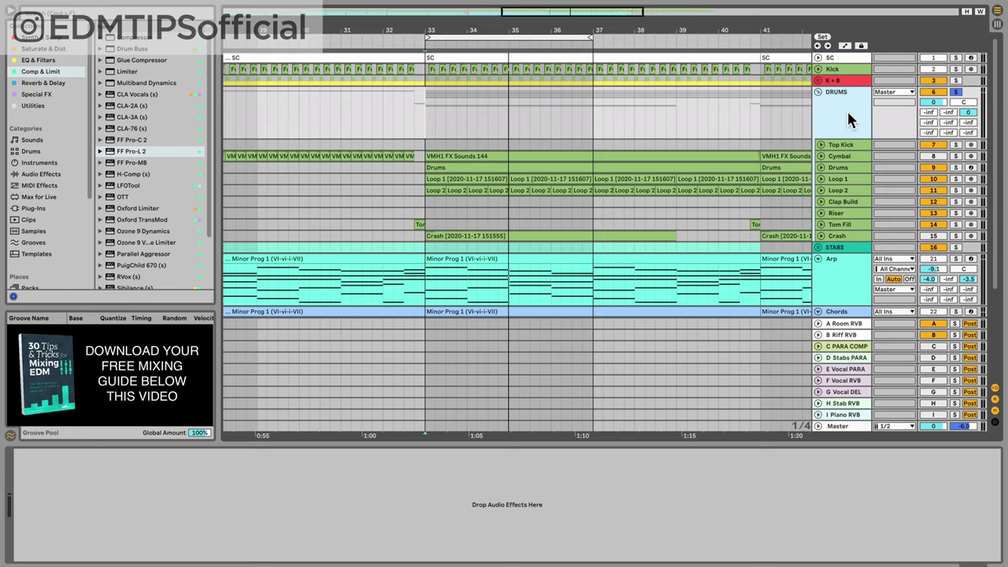
# Switch to the Session view mixer, add and then delete a test audio track, and briefly play
pyautogui.press('Tab')
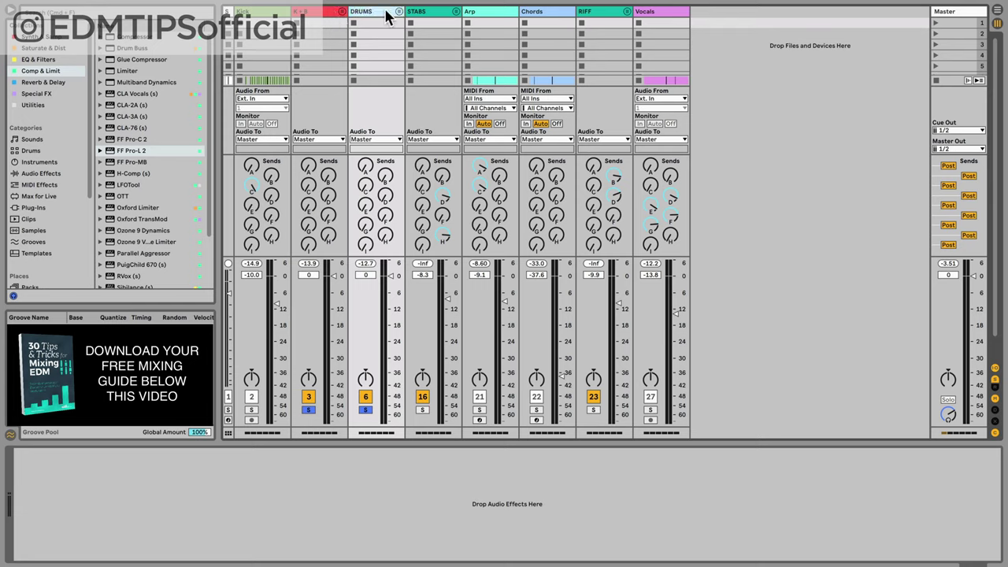
pyautogui.press('super+t')
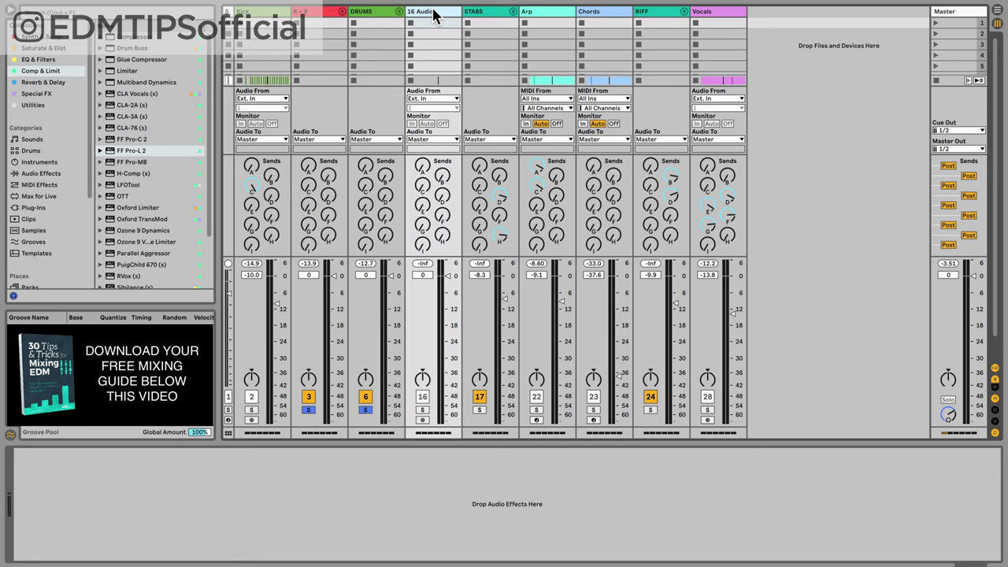
pyautogui.press('BackSpace')
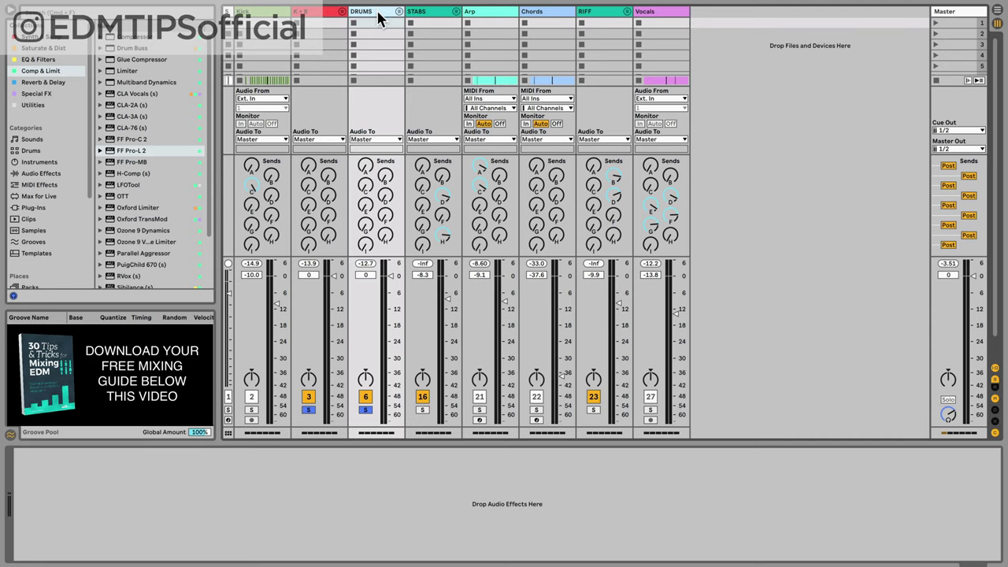
pyautogui.press('space')
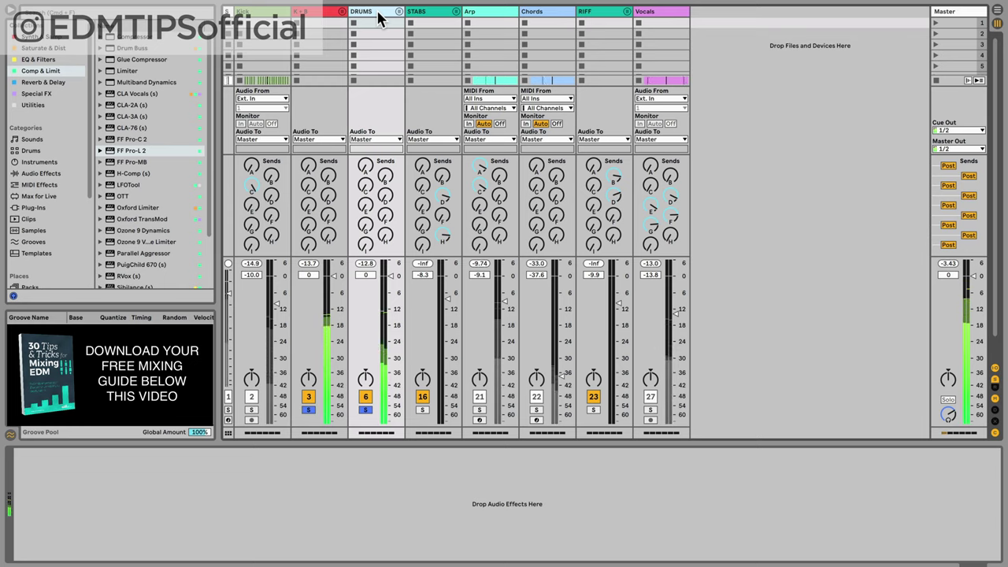
pyautogui.press('space')
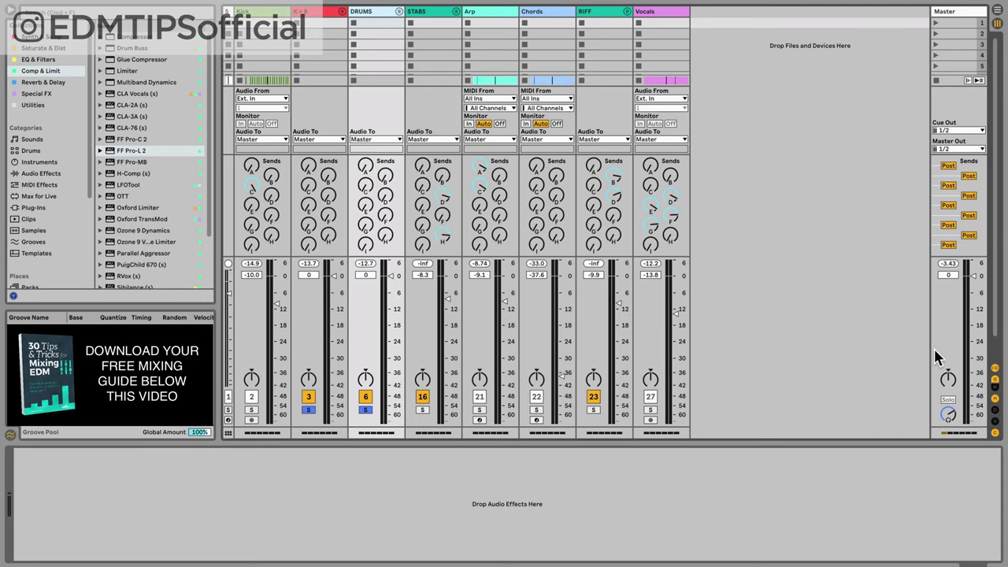
# Show the return tracks and turn on C PARA COMP to view its Compressor and EQ Eight
pyautogui.click(995, 391)
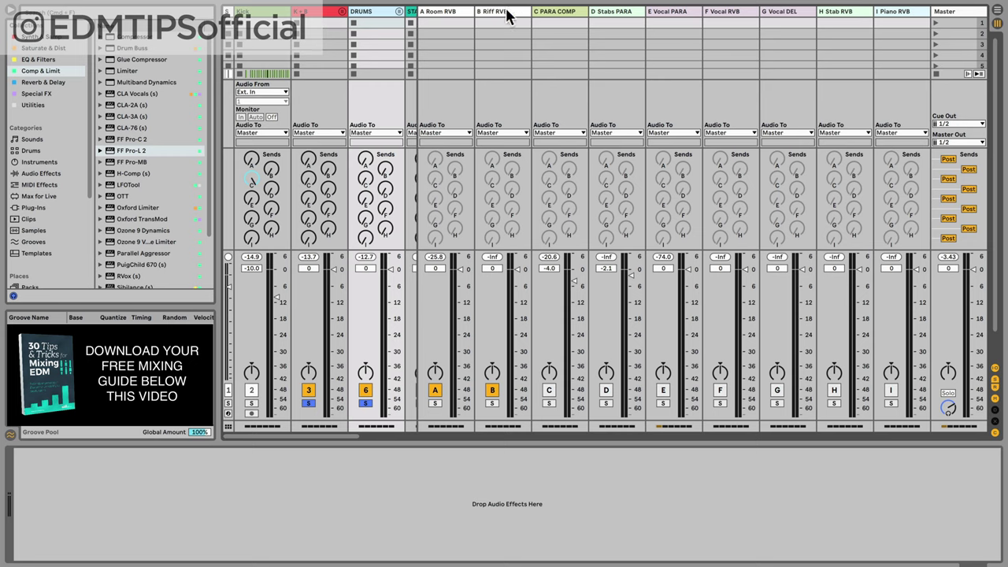
pyautogui.click(577, 19)
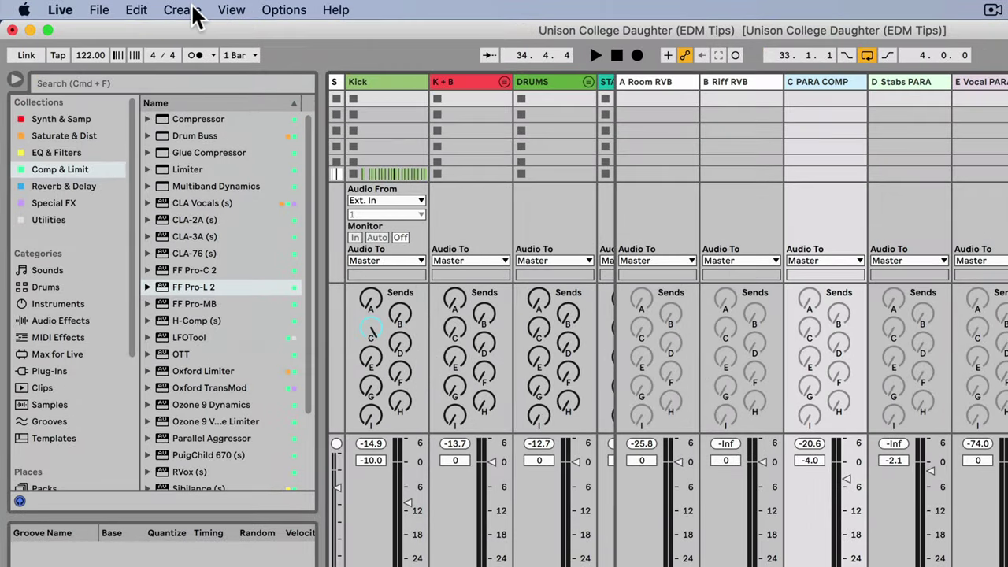
pyautogui.click(181, 11)
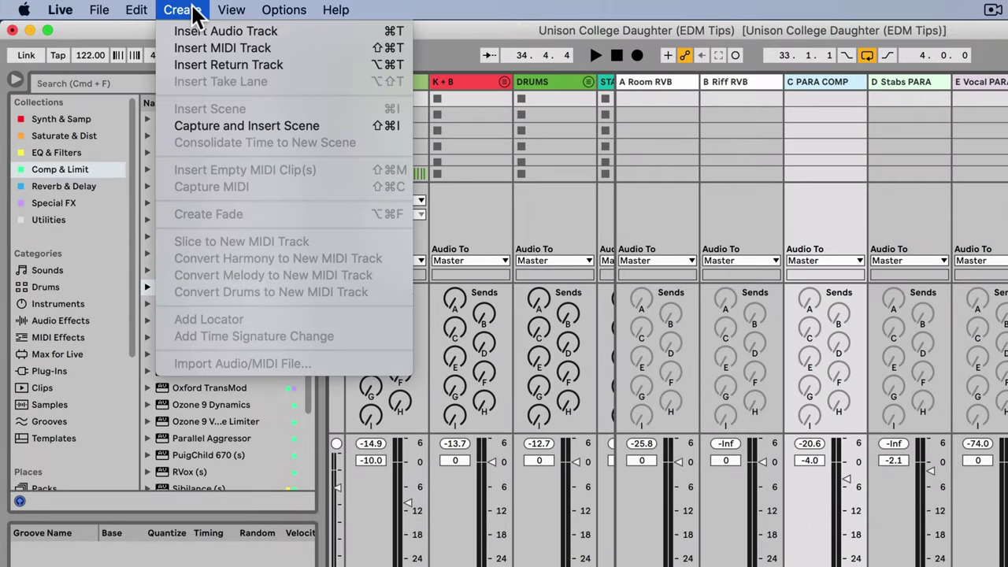
pyautogui.click(521, 30)
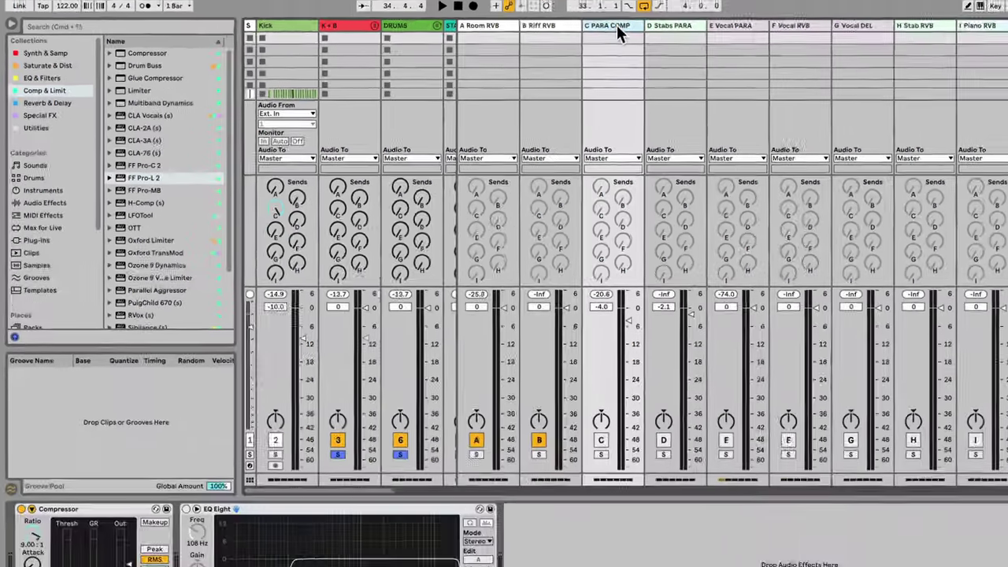
pyautogui.click(824, 99)
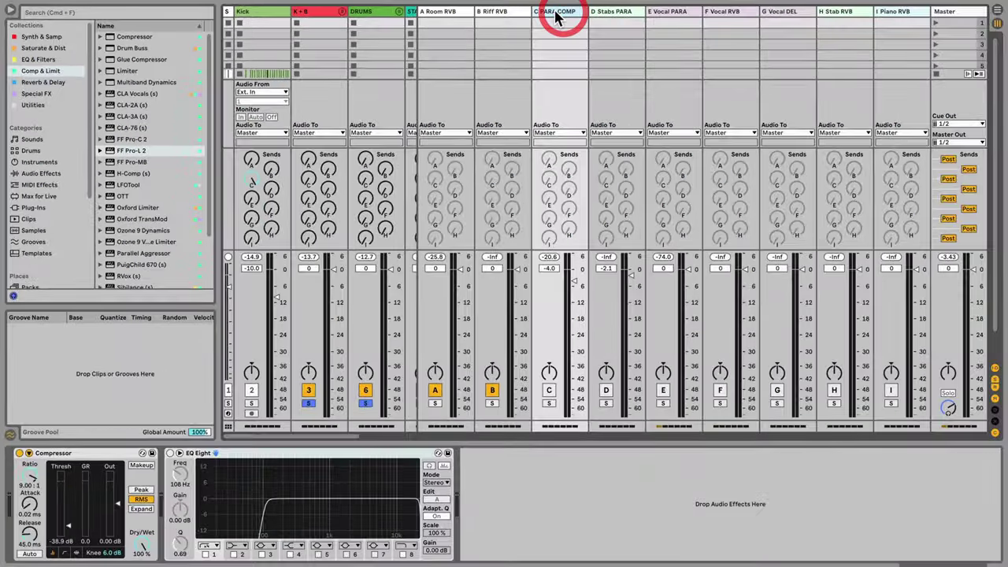
pyautogui.click(994, 391)
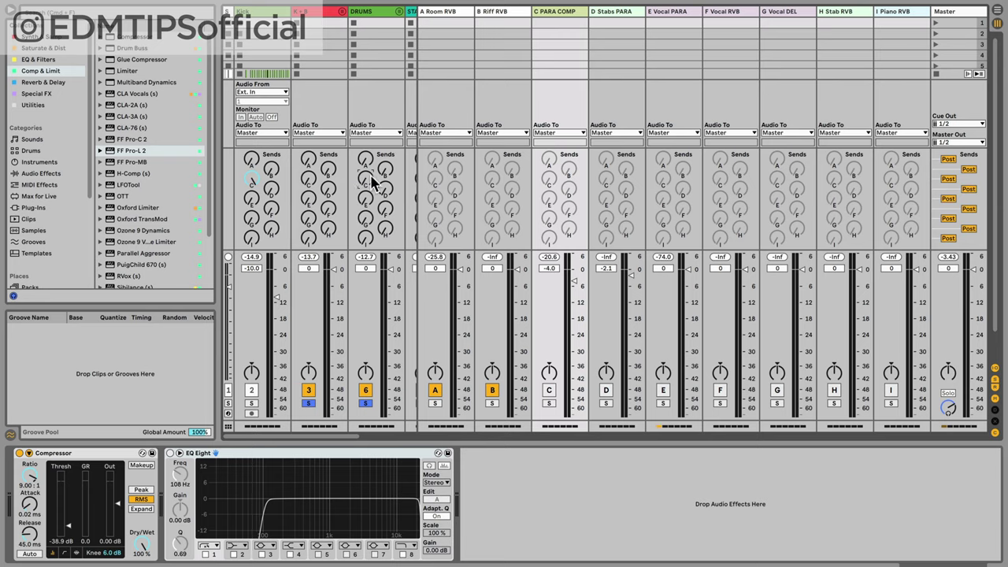
# Bypass the C PARA COMP Compressor and play, toggling the return off and on to compare
pyautogui.click(549, 390)
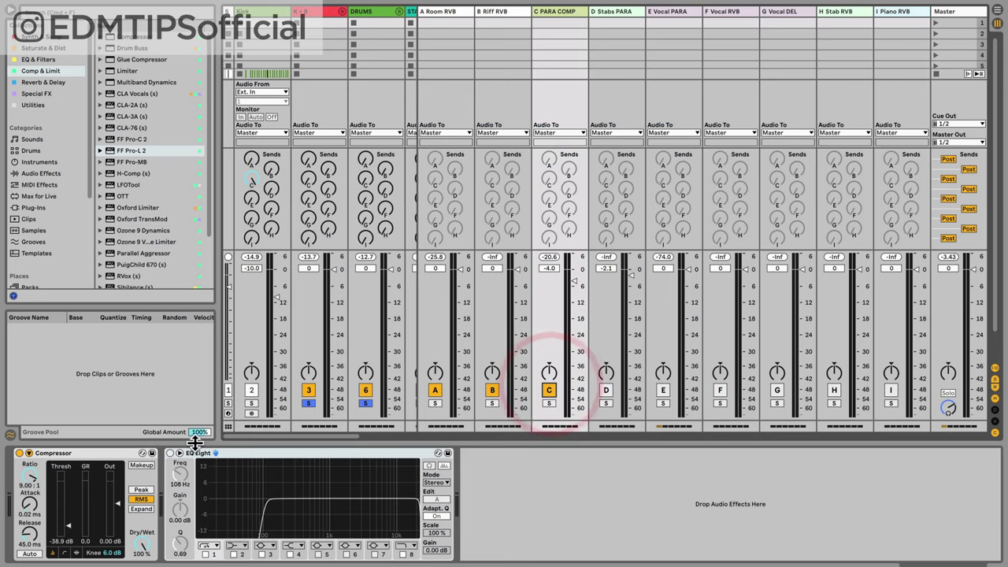
pyautogui.click(20, 453)
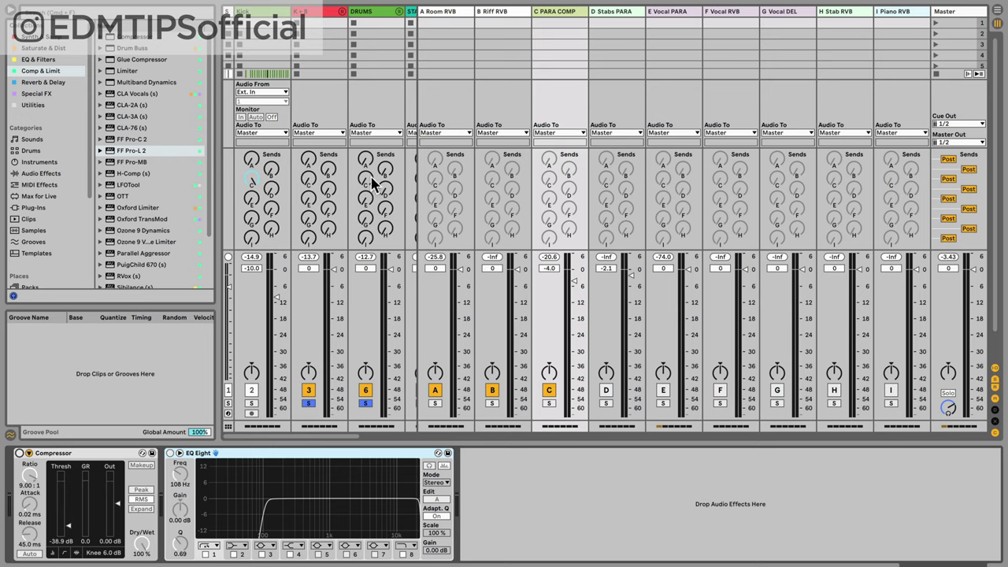
pyautogui.press('space')
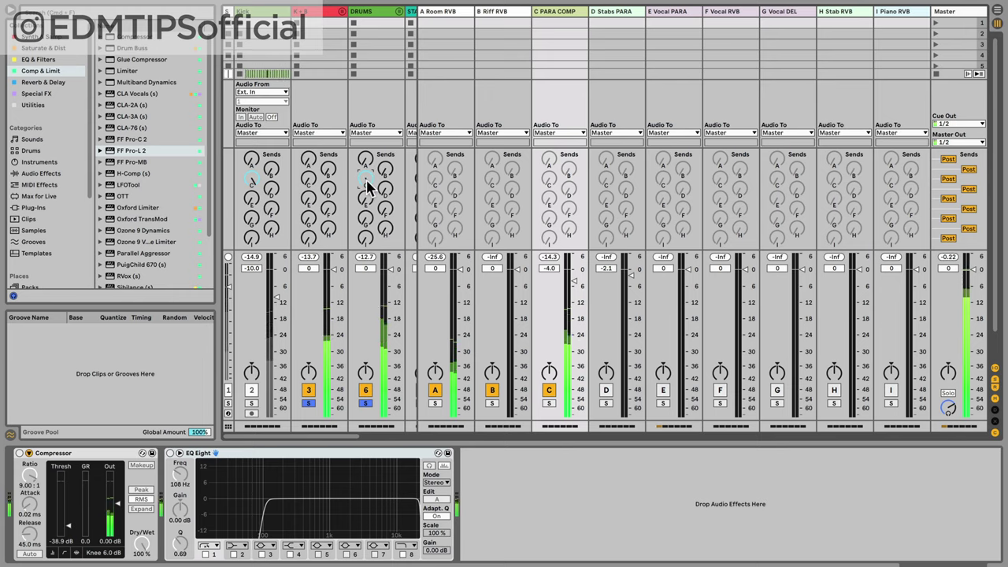
pyautogui.click(549, 390)
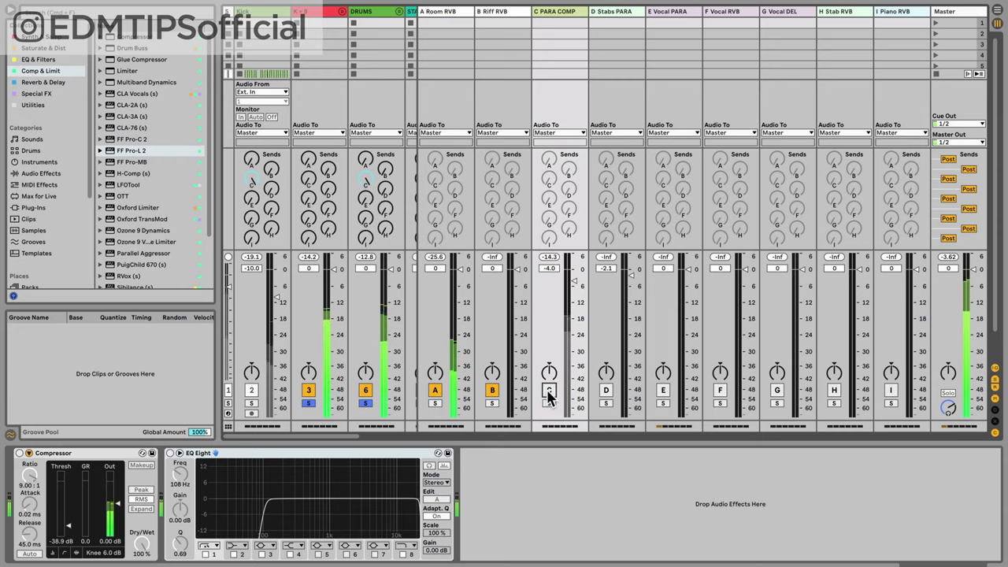
pyautogui.click(548, 392)
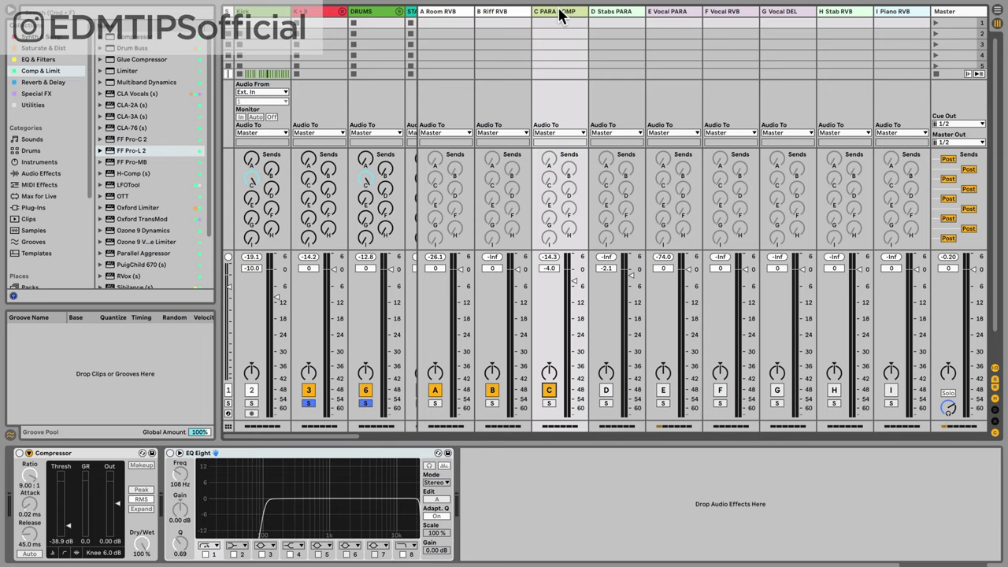
# Solo C PARA COMP and reactivate its Compressor, comparing it bypassed and active during playback
pyautogui.click(549, 404)
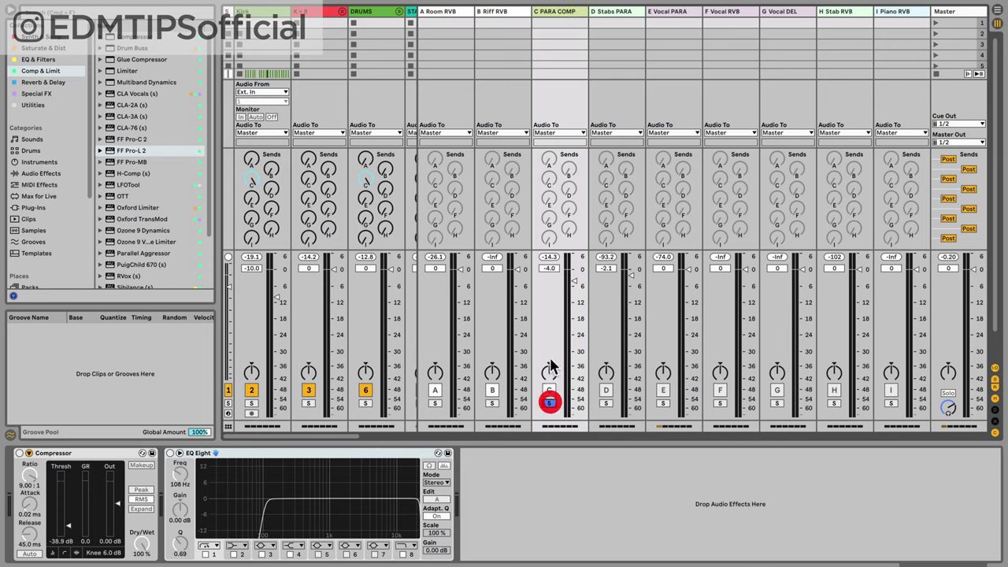
pyautogui.click(567, 11)
pyautogui.click(91, 458)
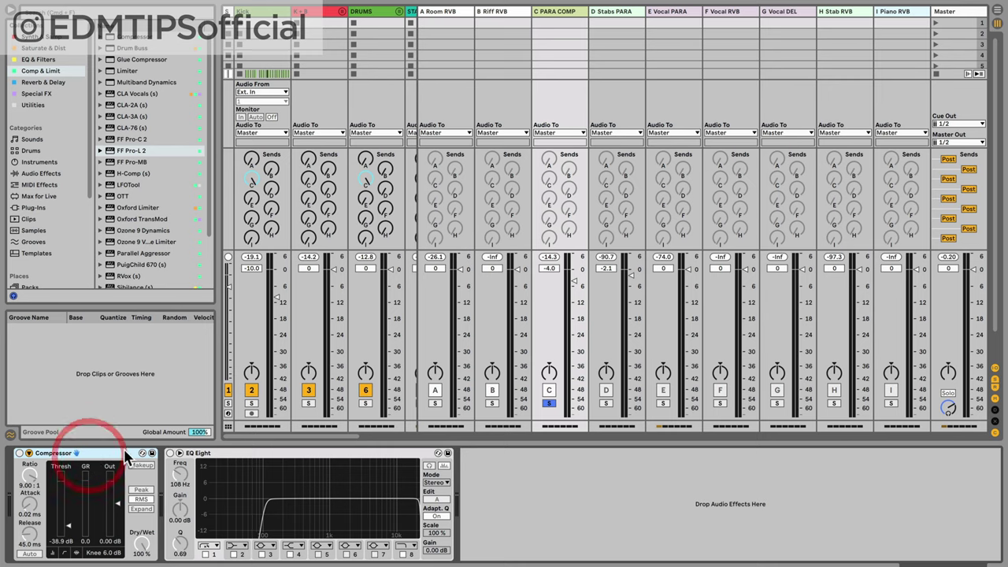
pyautogui.click(20, 455)
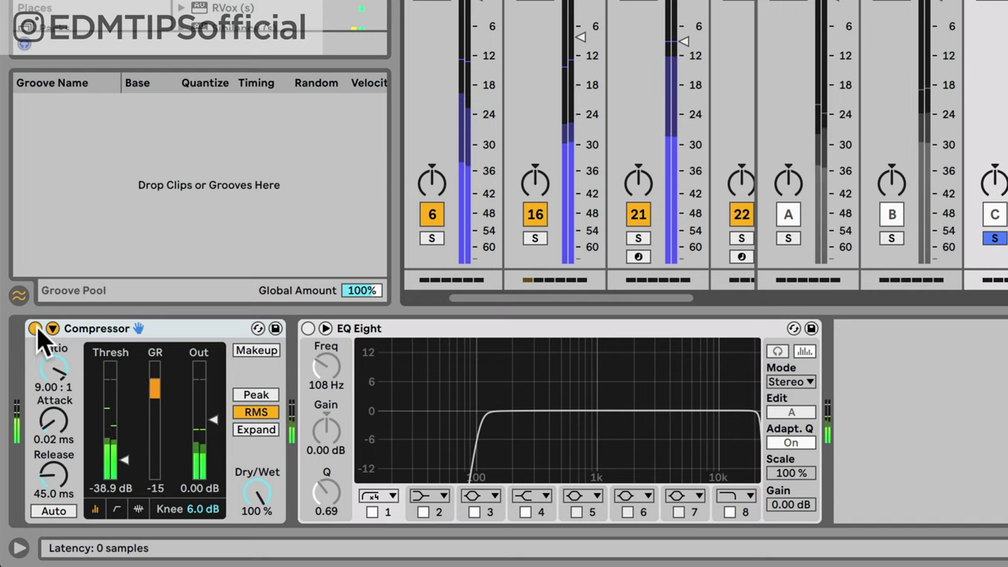
pyautogui.click(36, 327)
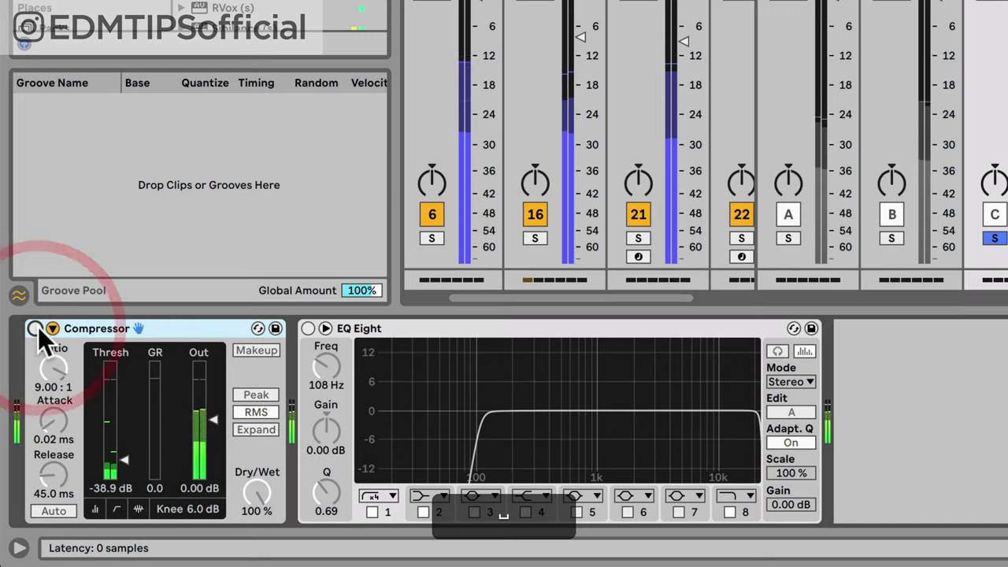
pyautogui.click(35, 328)
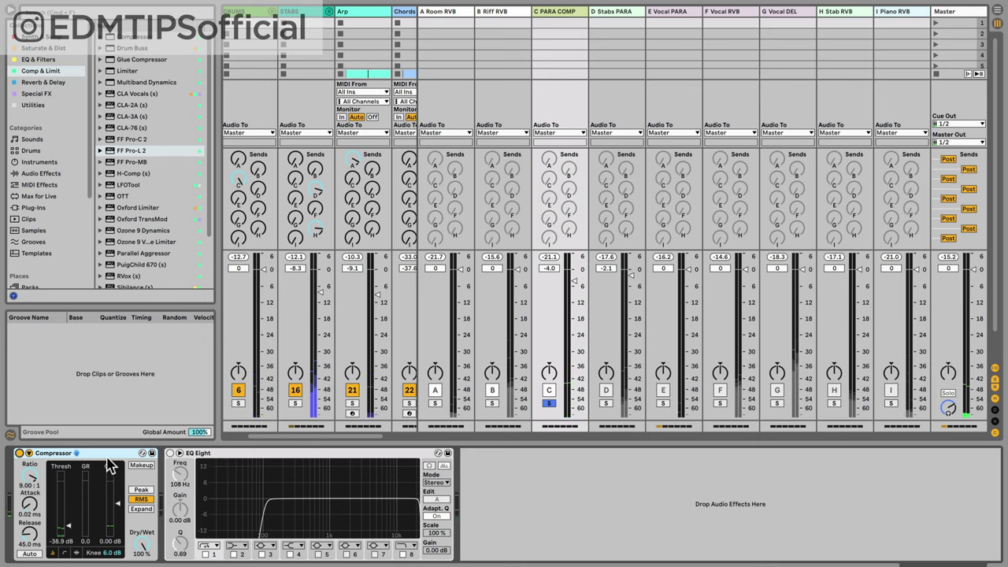
# Unsolo C PARA COMP and, while playing, set the K+B track's Send C amount into it
pyautogui.click(549, 403)
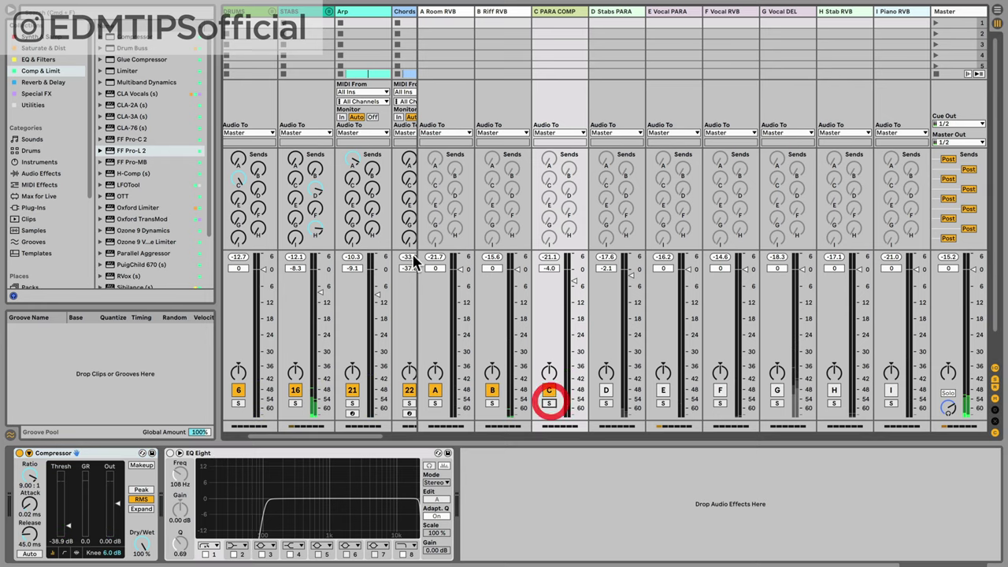
pyautogui.hscroll(-2, 303, 186)
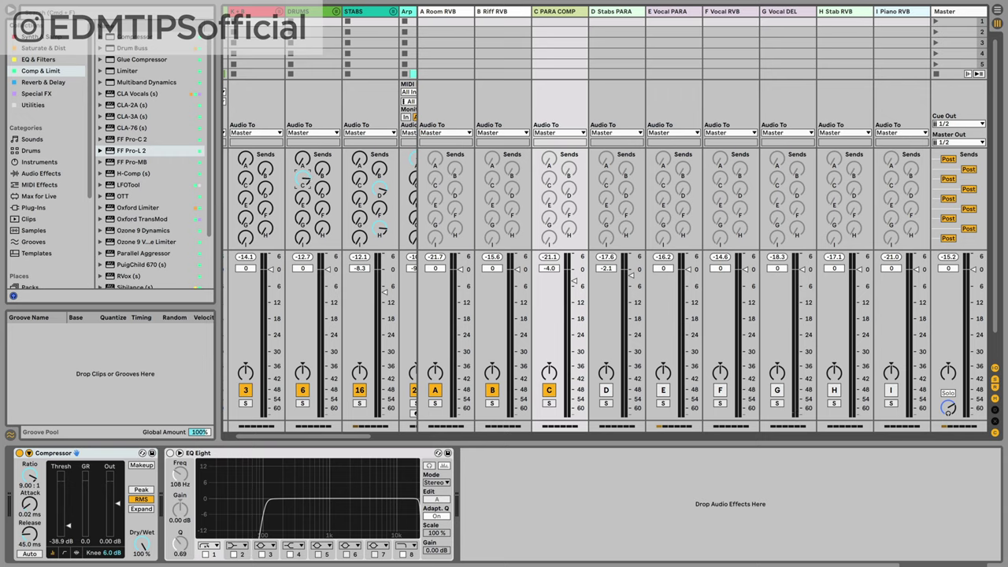
pyautogui.hscroll(-2, 376, 187)
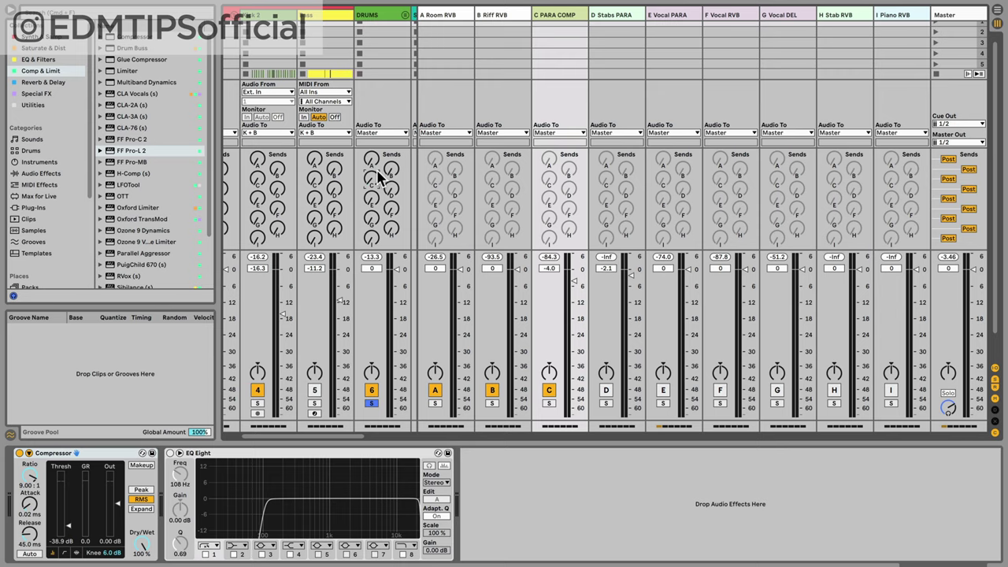
pyautogui.press('space')
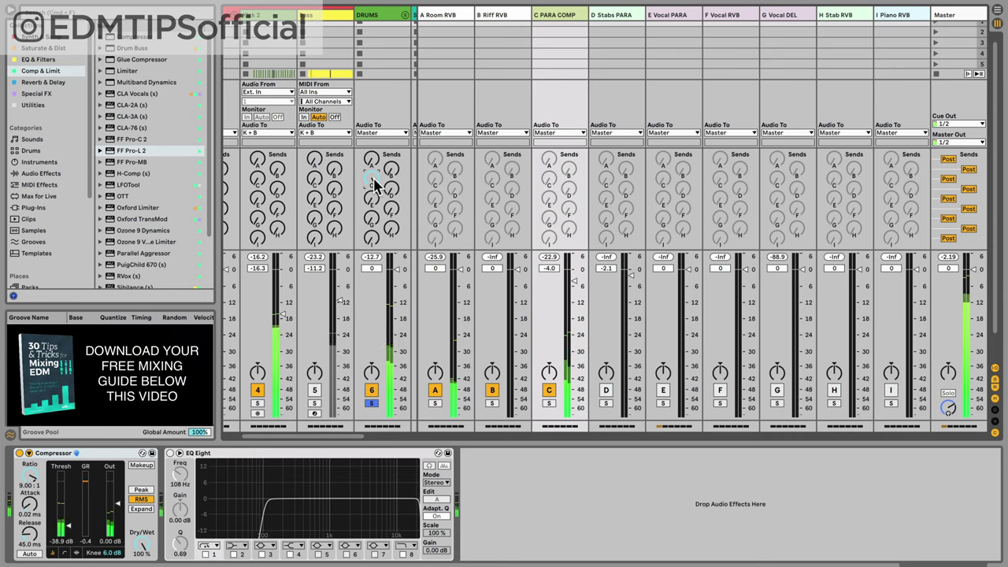
pyautogui.click(262, 181)
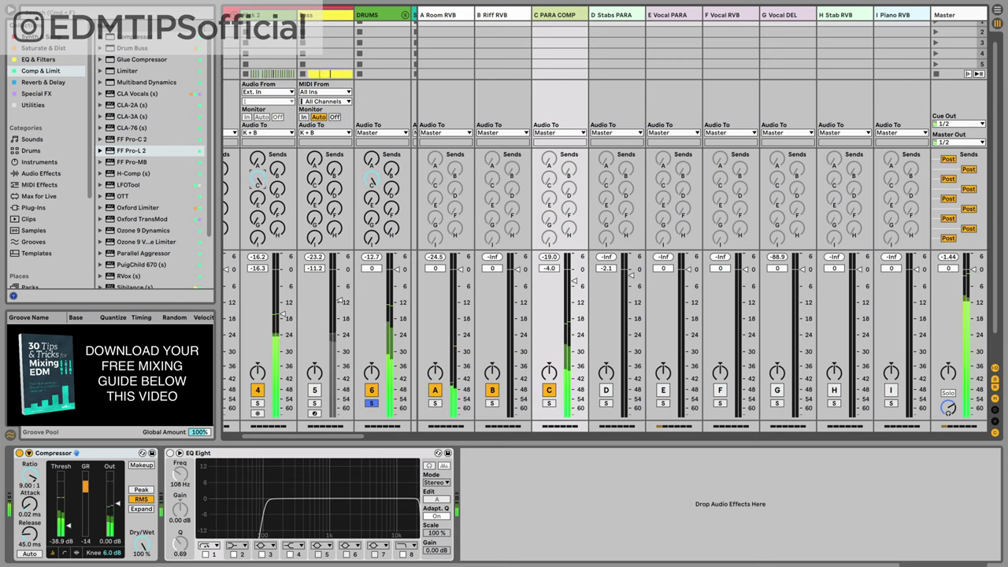
pyautogui.press('space')
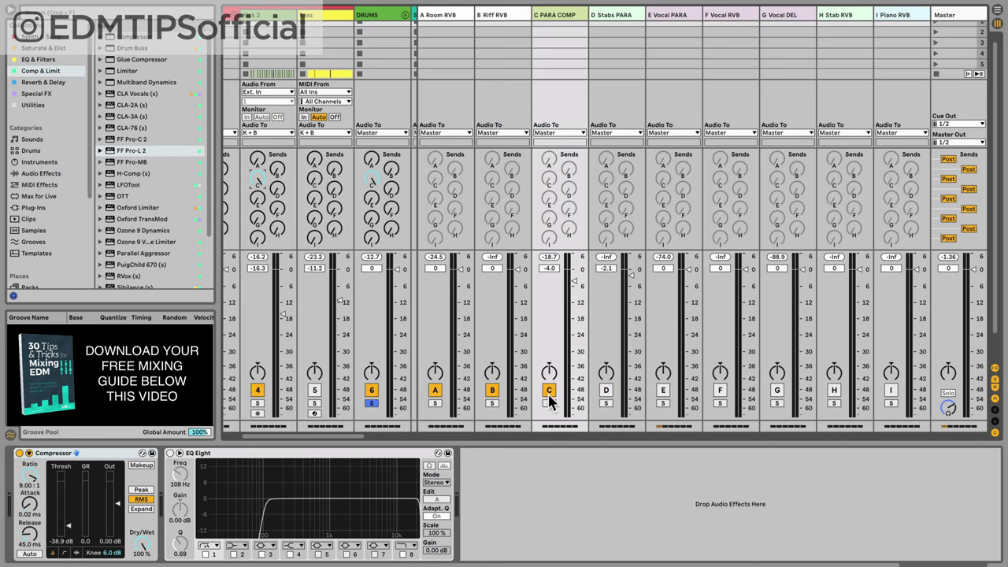
# While playing, raise the C PARA COMP fader to -1.0 dB, comparing the return on and off
pyautogui.press('space')
pyautogui.click(549, 390)
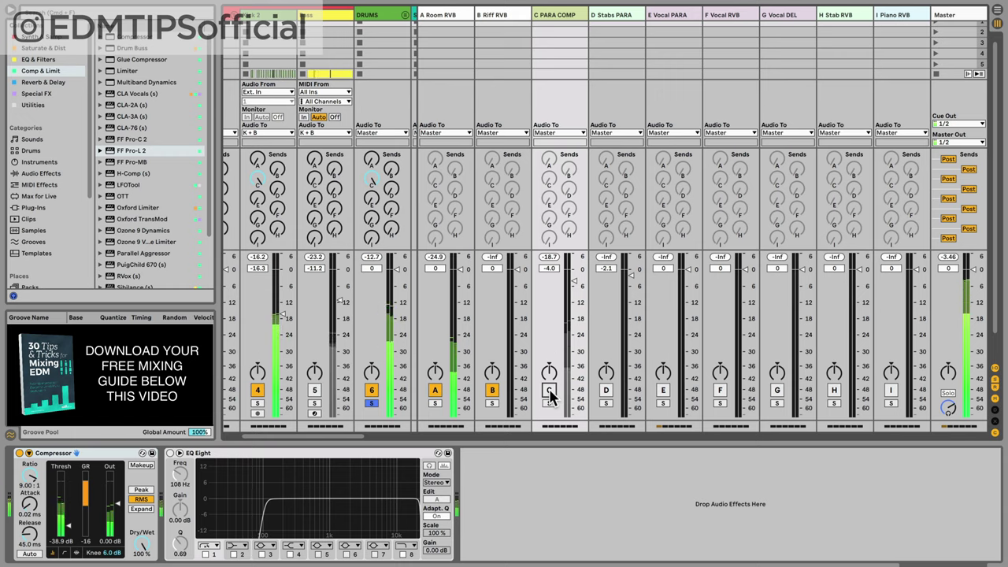
pyautogui.click(549, 390)
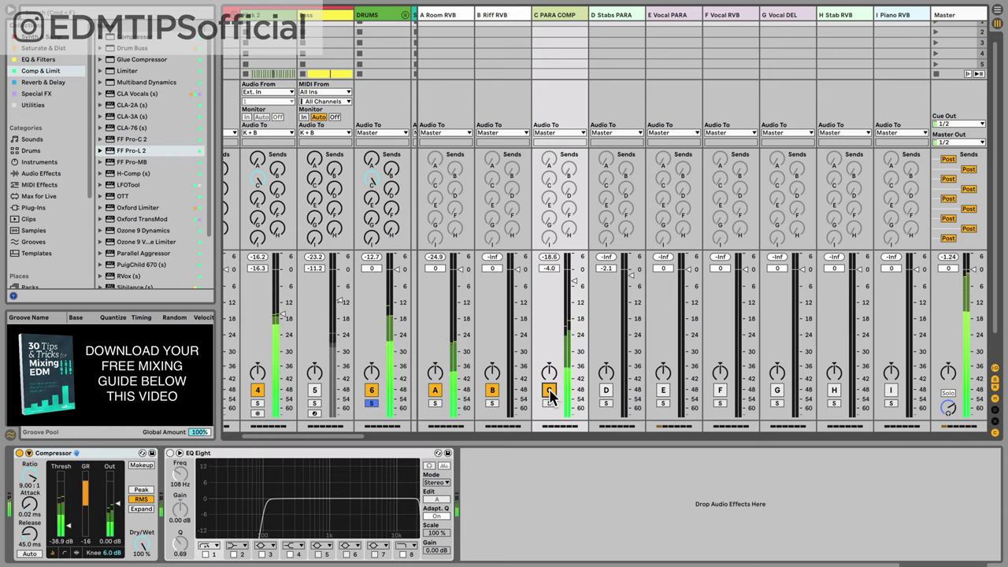
pyautogui.moveTo(574, 281); pyautogui.dragTo(573, 272)
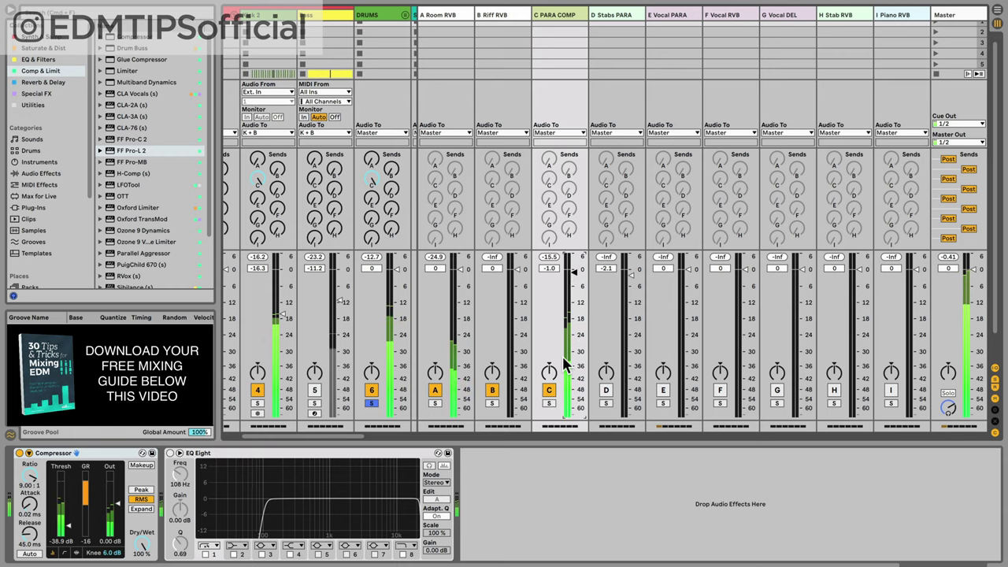
pyautogui.click(549, 390)
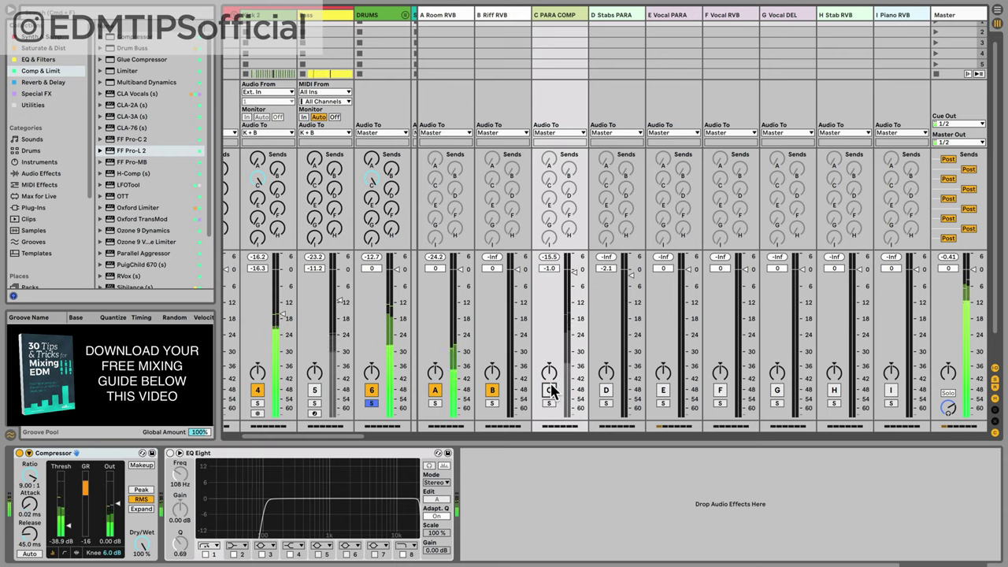
pyautogui.click(549, 390)
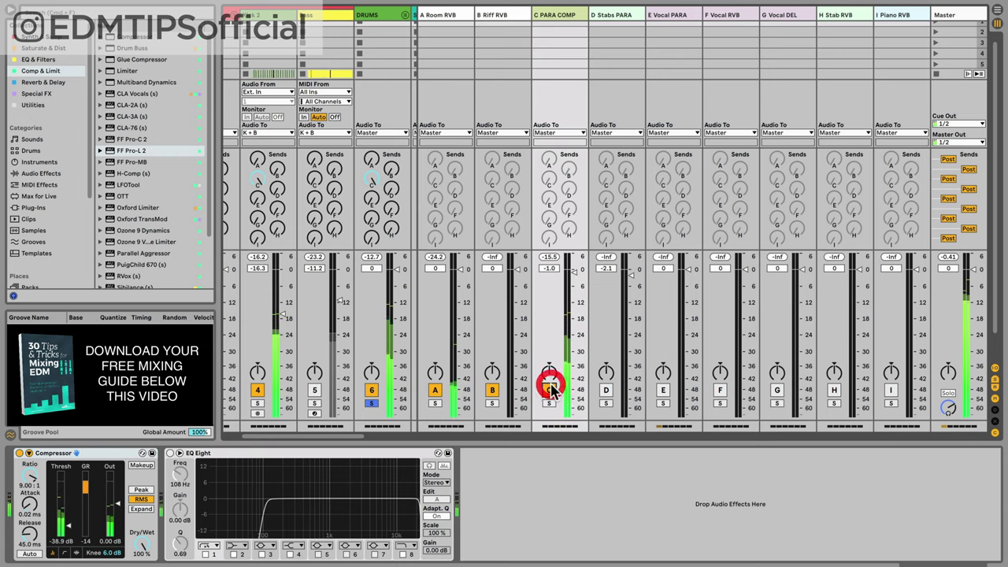
pyautogui.click(561, 14)
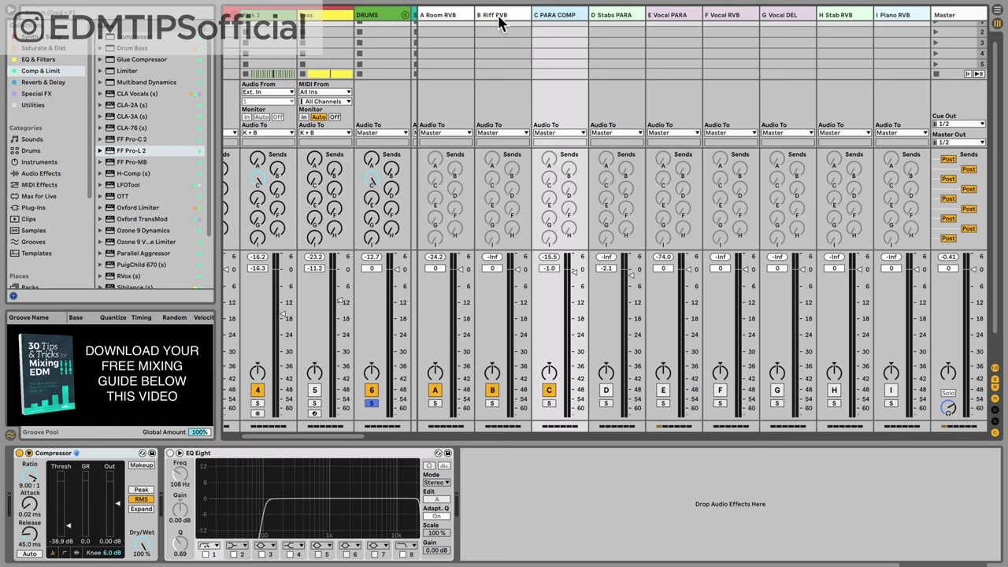
# Enable the C PARA COMP EQ Eight after an on/off comparison, then list Saturate & Dist effects
pyautogui.click(244, 455)
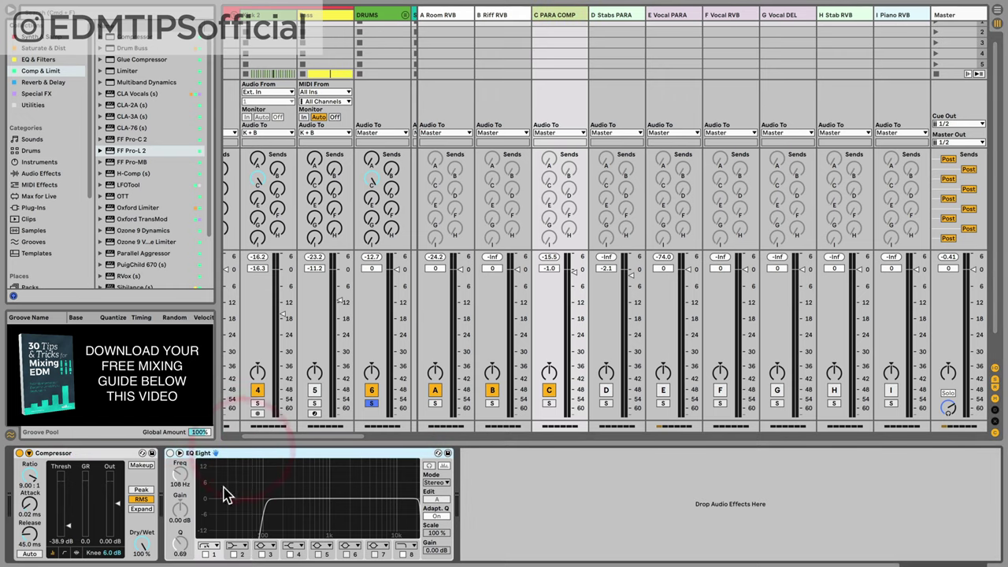
pyautogui.click(169, 453)
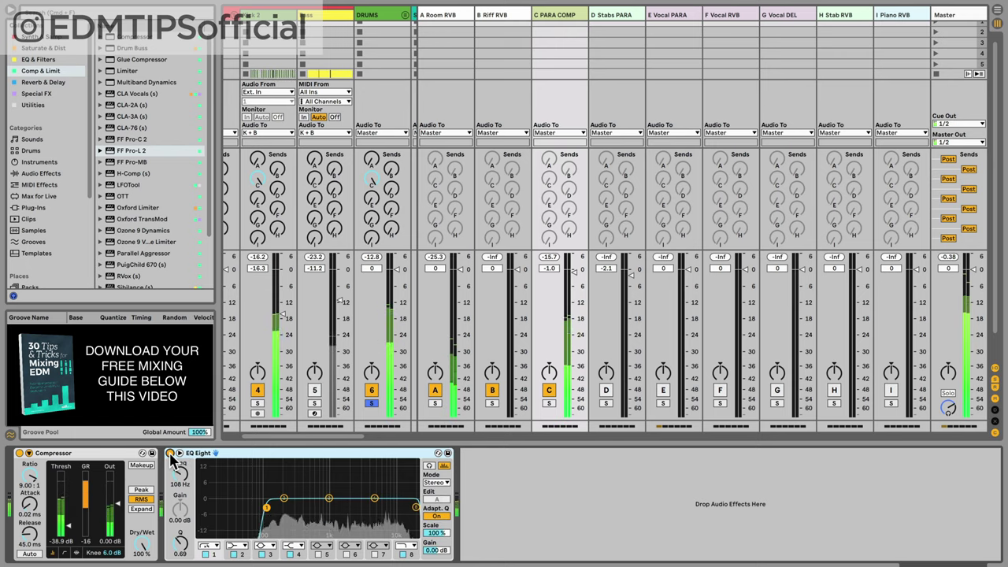
pyautogui.click(169, 454)
pyautogui.click(169, 454)
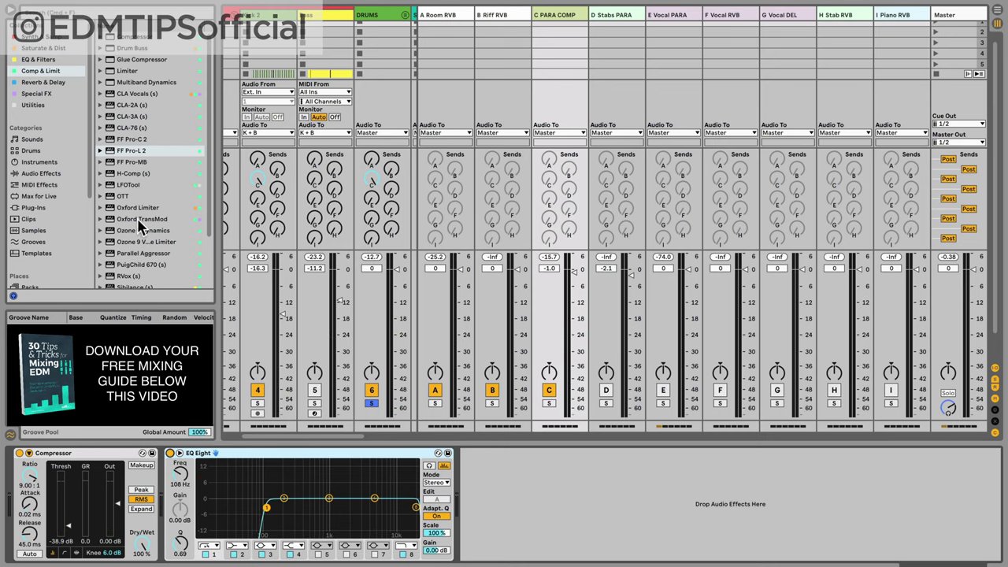
pyautogui.click(47, 48)
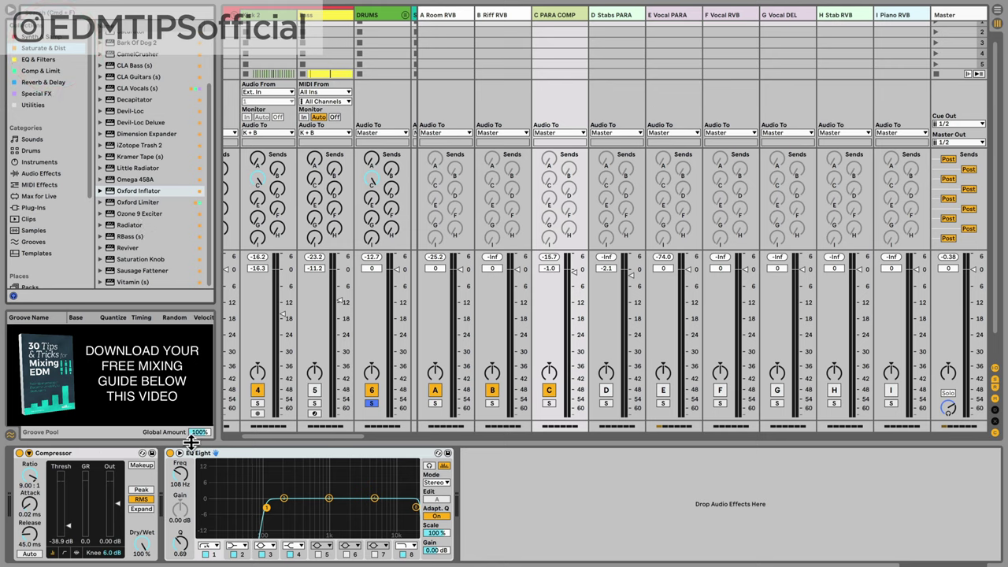
# Turn off the DRUMS group's Solo button
pyautogui.click(371, 403)
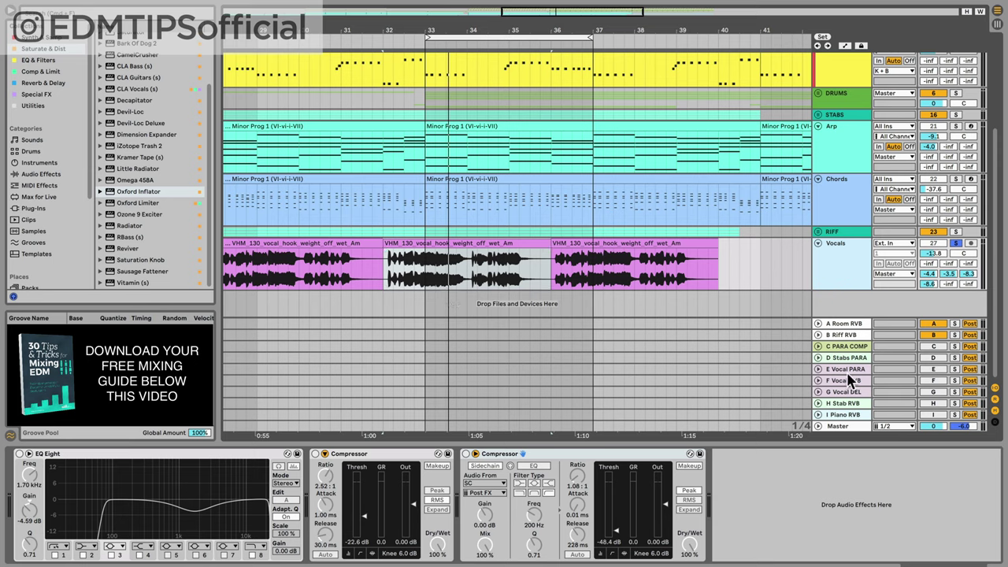
# Select Vocals and, while playing, turn on the F Vocal RVB, G Vocal DEL and D Stabs PARA returns
pyautogui.click(834, 265)
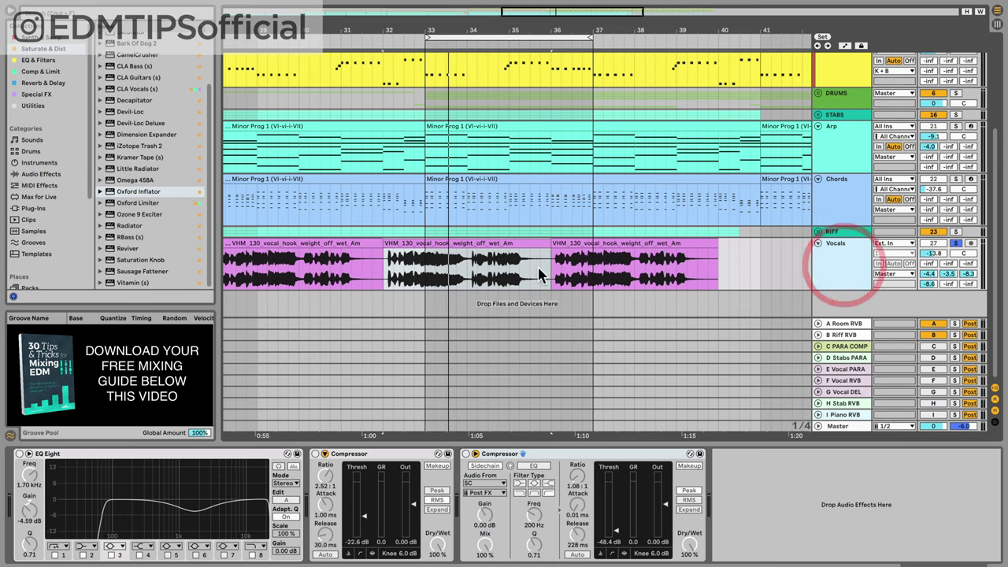
pyautogui.click(426, 269)
pyautogui.press('space')
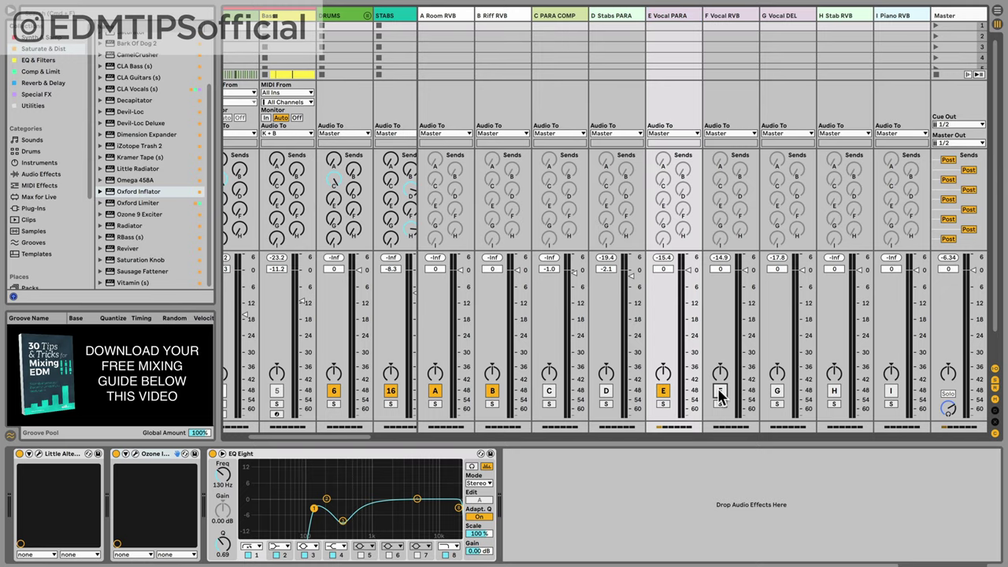
pyautogui.click(720, 391)
pyautogui.click(777, 391)
pyautogui.click(606, 391)
pyautogui.click(610, 398)
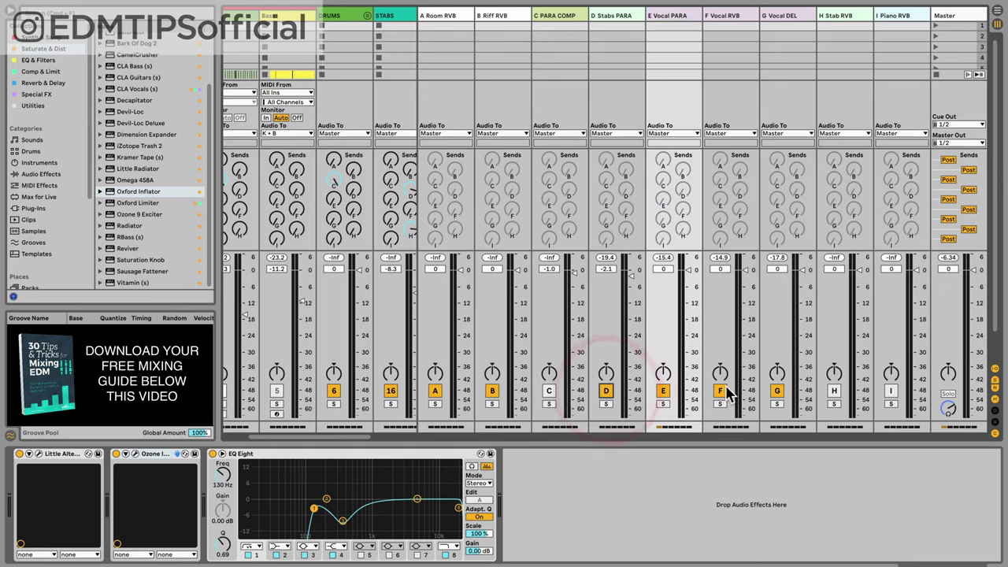
# Play again and check the Vocals track's sends in Arrangement view, then return to the mixer
pyautogui.press('space')
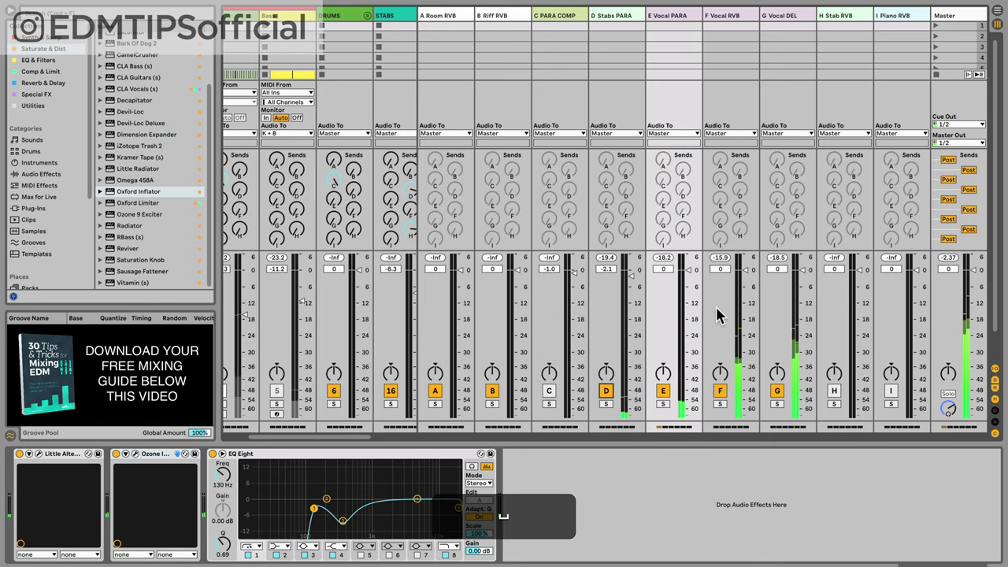
pyautogui.press('Tab')
pyautogui.click(841, 278)
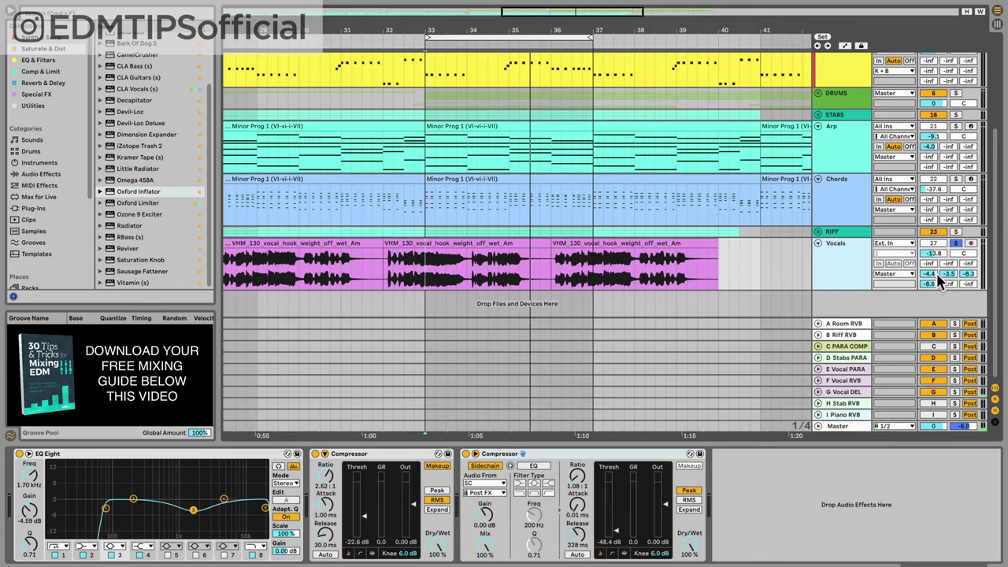
pyautogui.press('Tab')
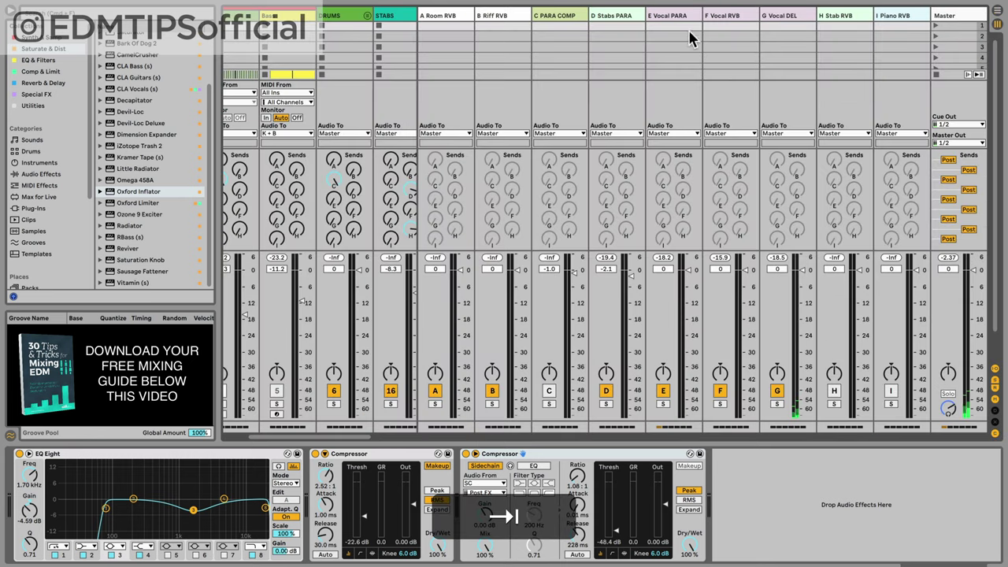
# Look through the E, F and G vocal returns, ending on D Stabs PARA's compressor
pyautogui.click(674, 15)
pyautogui.click(729, 15)
pyautogui.click(775, 15)
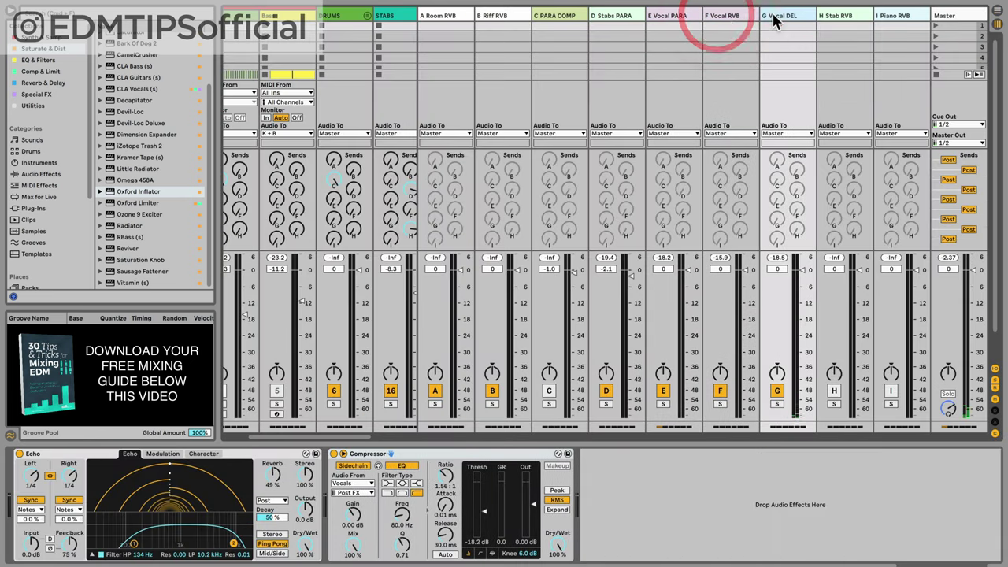
pyautogui.click(689, 15)
pyautogui.click(614, 15)
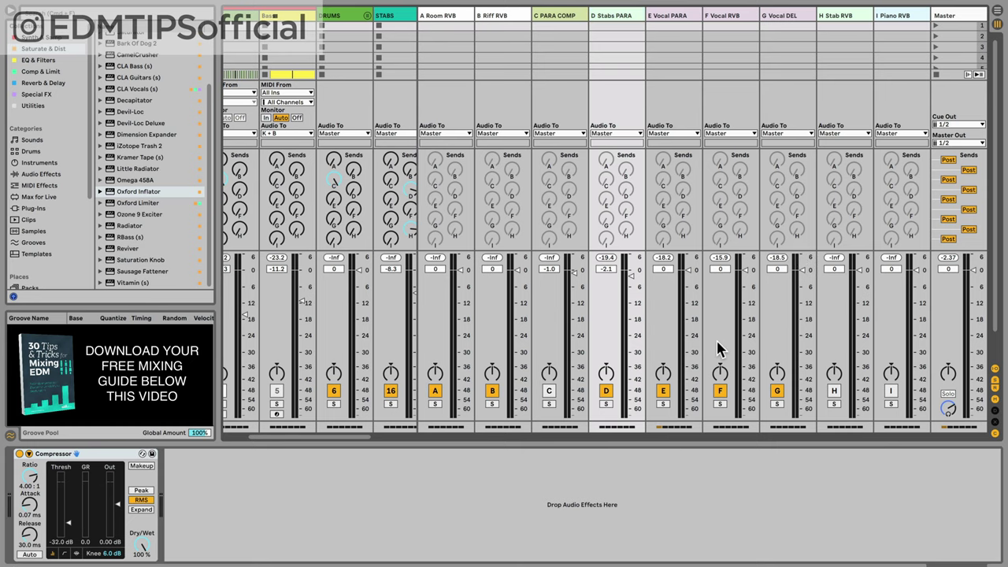
# Switch off F Vocal RVB and G Vocal DEL, audition the stabs compression, and show E Vocal PARA's chain
pyautogui.click(720, 390)
pyautogui.click(776, 391)
pyautogui.press('space')
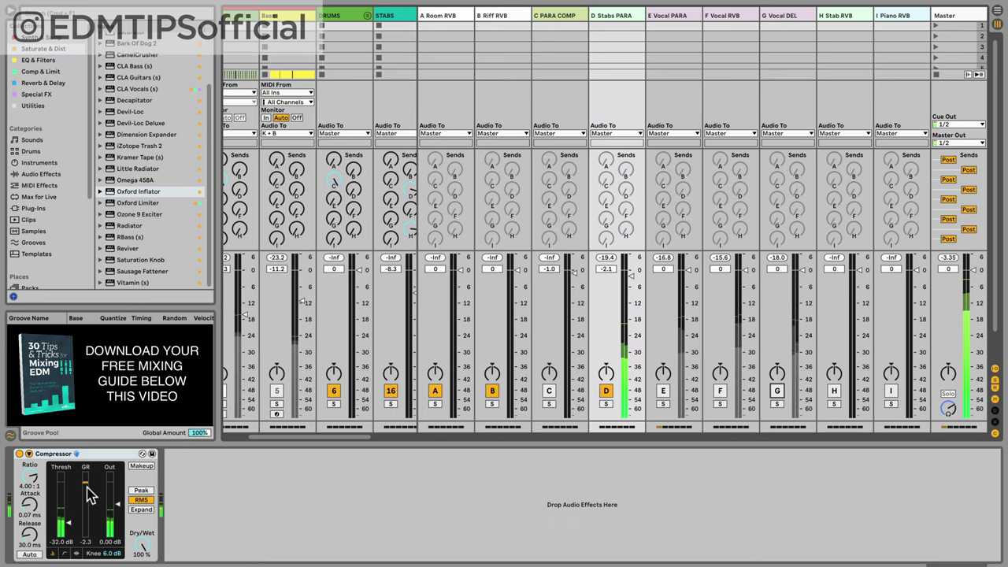
pyautogui.press('space')
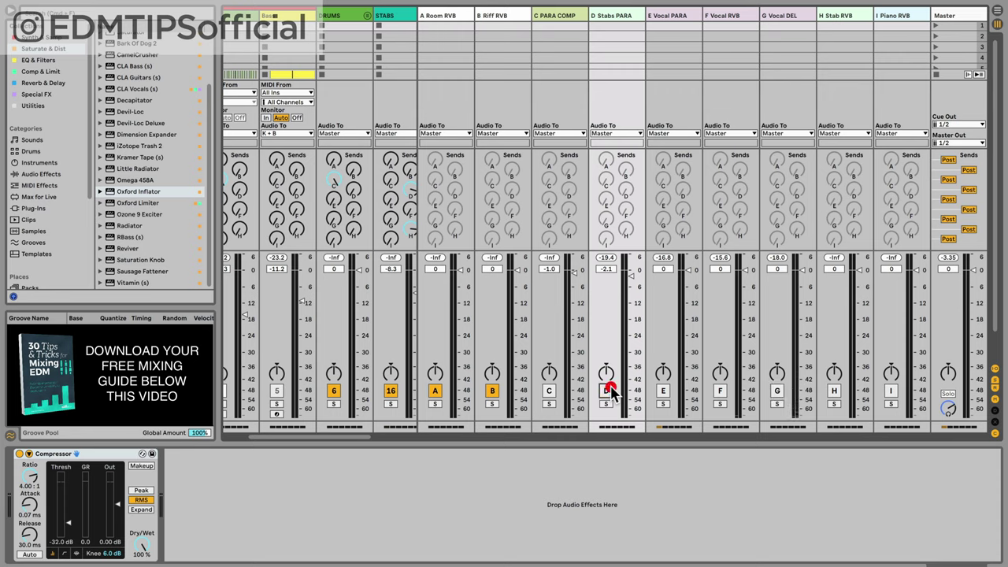
pyautogui.click(681, 16)
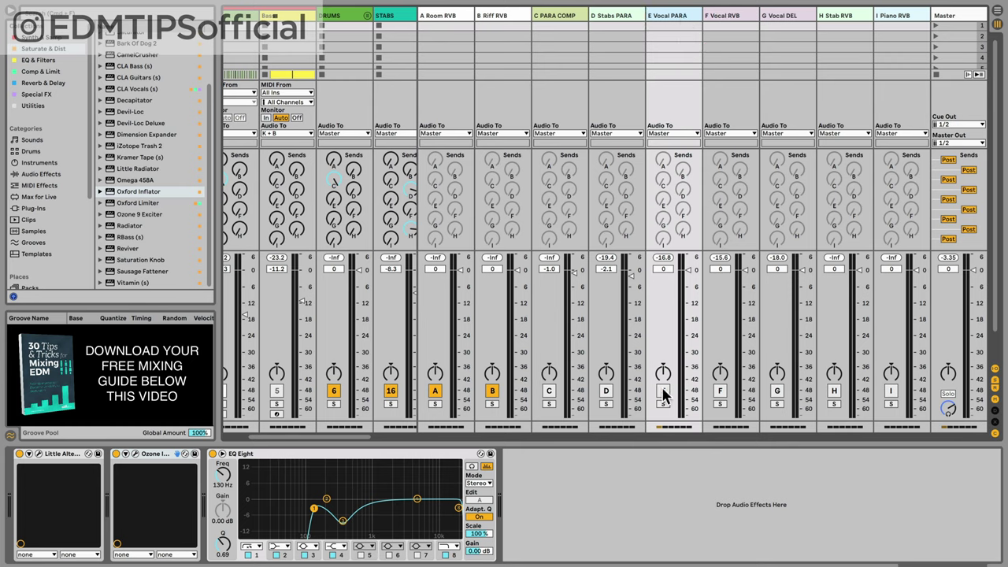
# During playback, A/B the Vocals-sidechained Compressor on the F Vocal RVB return
pyautogui.click(720, 339)
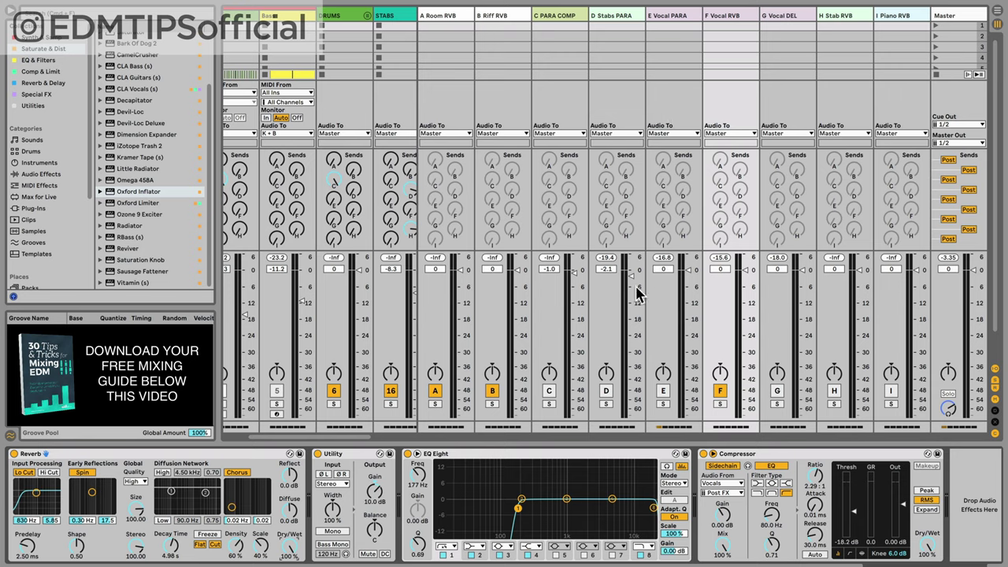
pyautogui.press('space')
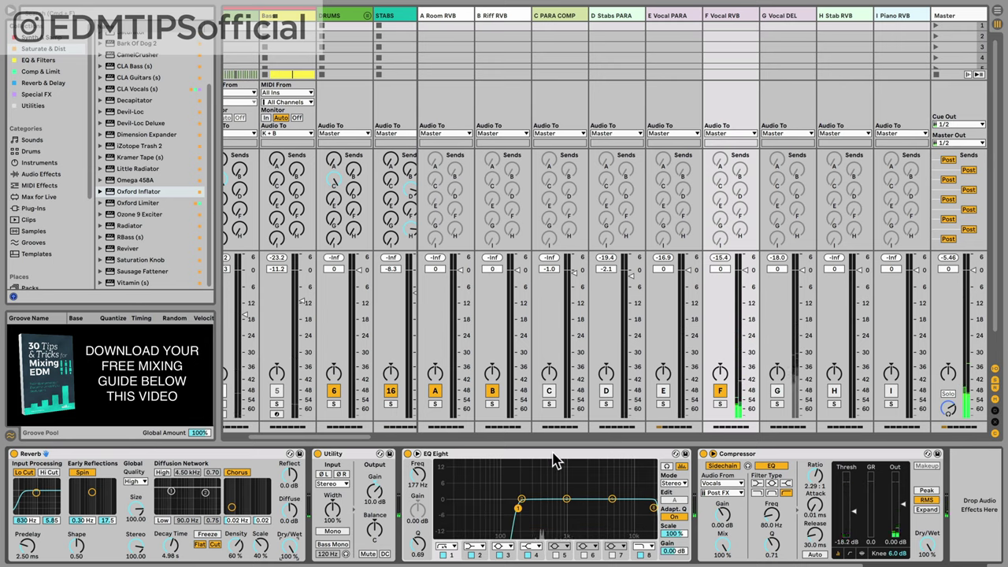
pyautogui.click(769, 454)
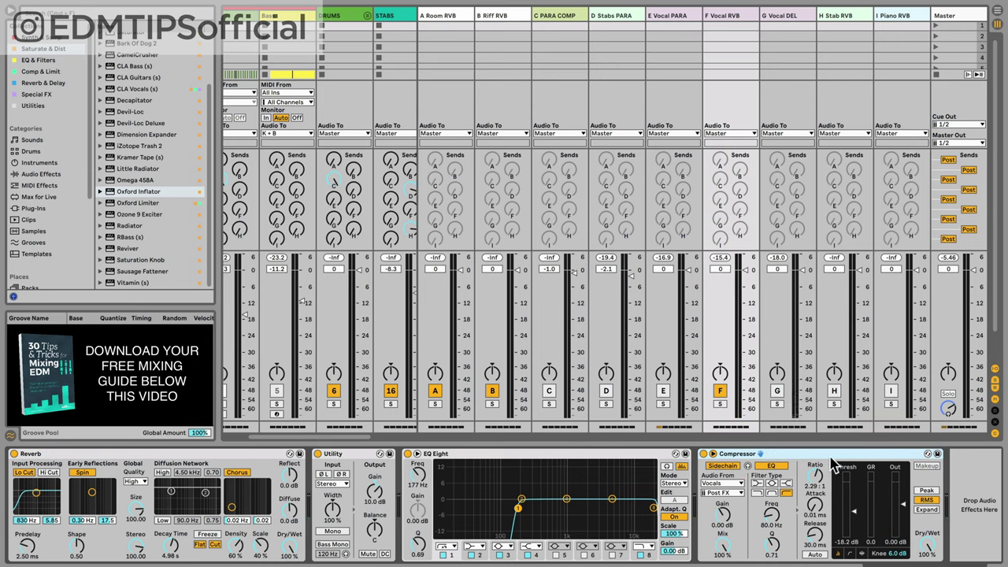
pyautogui.click(805, 457)
pyautogui.click(705, 462)
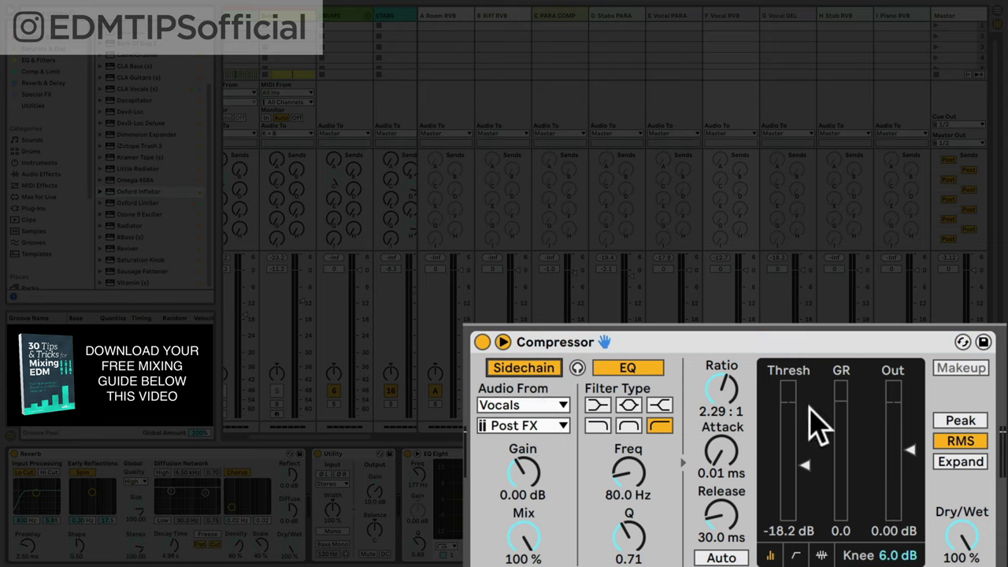
# Lower F Vocal RVB's compressor threshold to -20.1 dB while playing, then turn that return off
pyautogui.press('space')
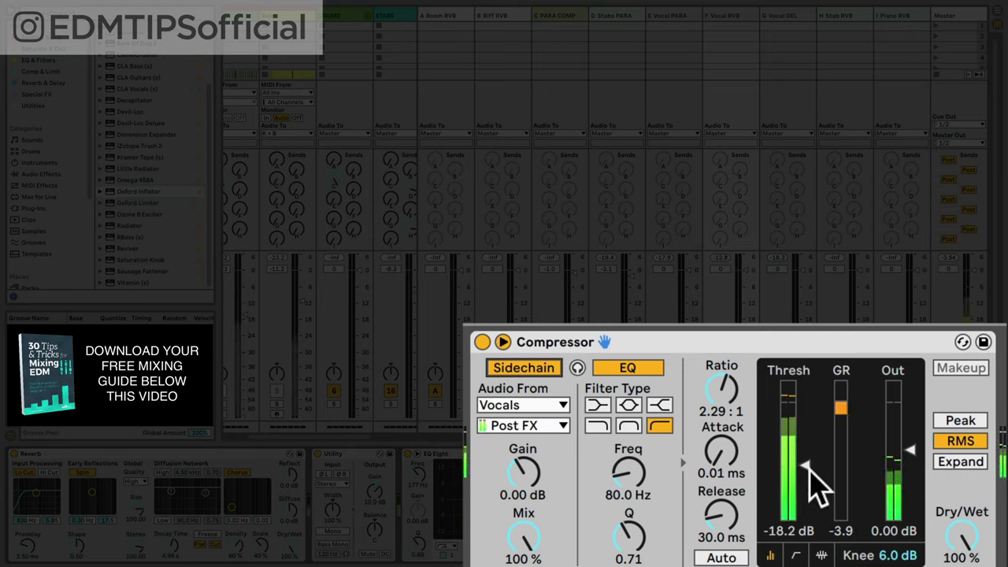
pyautogui.moveTo(809, 466); pyautogui.dragTo(814, 479)
pyautogui.press('space')
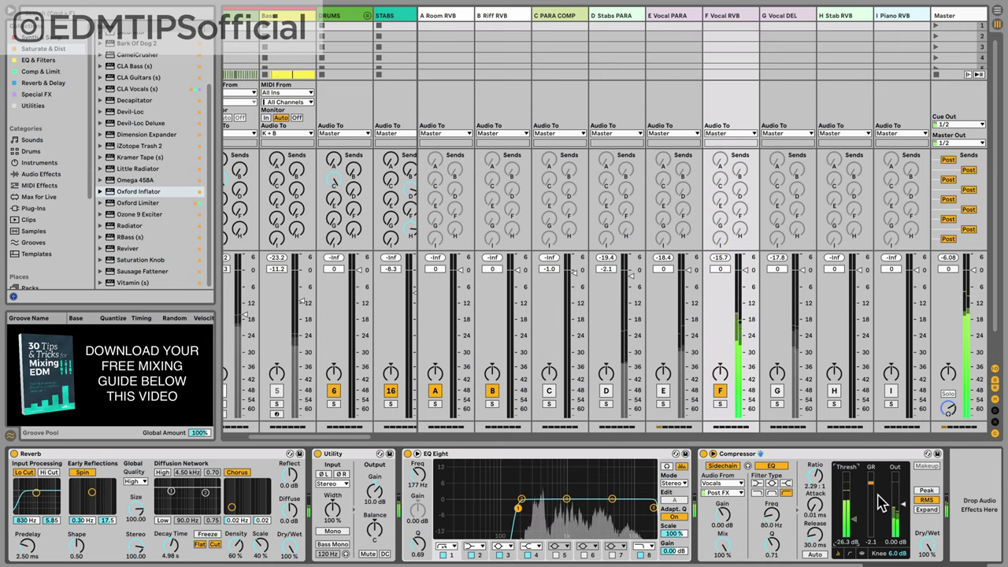
pyautogui.press('space')
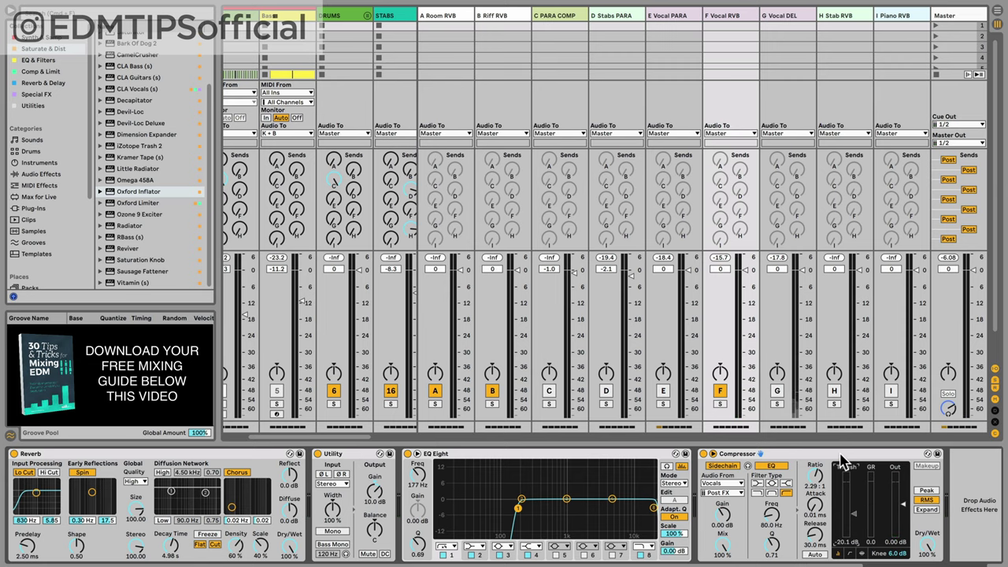
pyautogui.click(719, 393)
pyautogui.click(766, 15)
# Switch G Vocal DEL on, check its Echo device, then show E Vocal PARA's effects chain
pyautogui.click(777, 391)
pyautogui.click(274, 455)
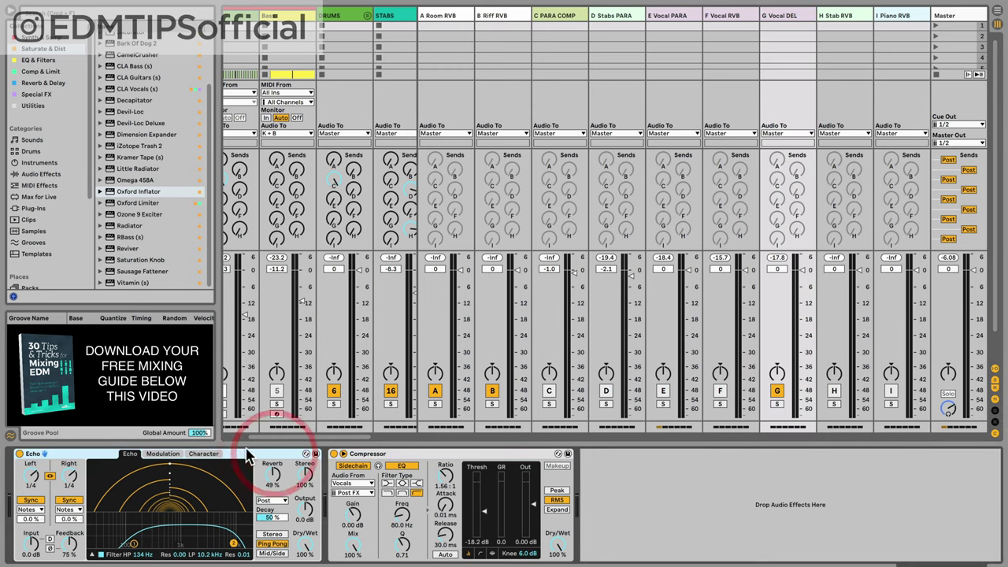
pyautogui.click(272, 454)
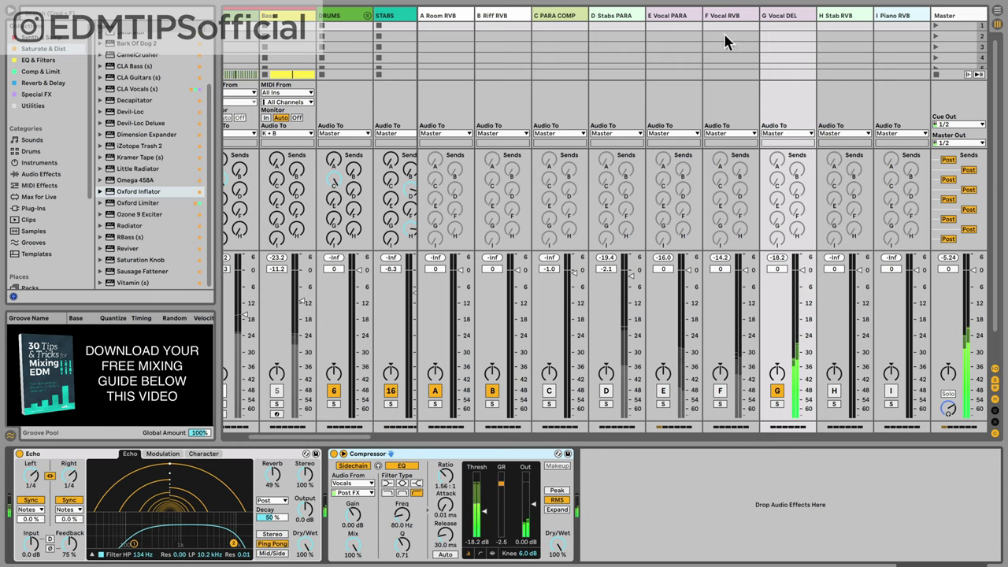
pyautogui.click(683, 14)
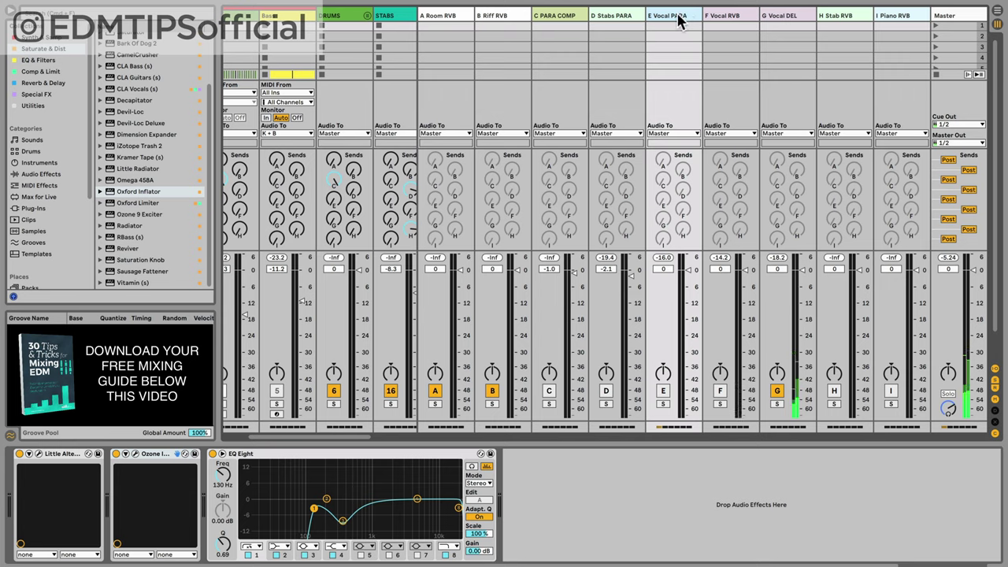
# Turn on E Vocal PARA and review AlterBoy's -12 pitch/formant and Ozone Imager's 87% width
pyautogui.click(662, 390)
pyautogui.click(38, 454)
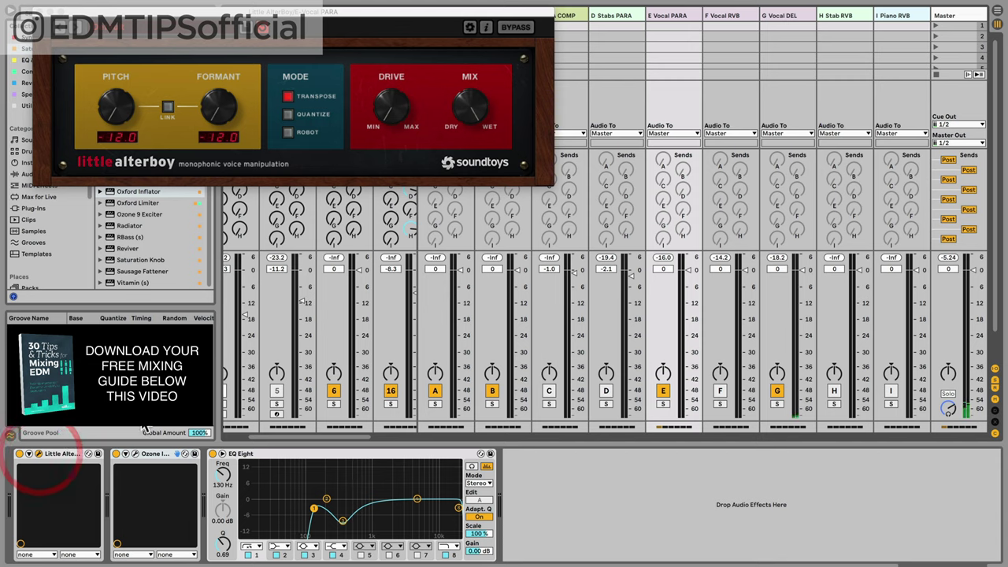
pyautogui.click(39, 11)
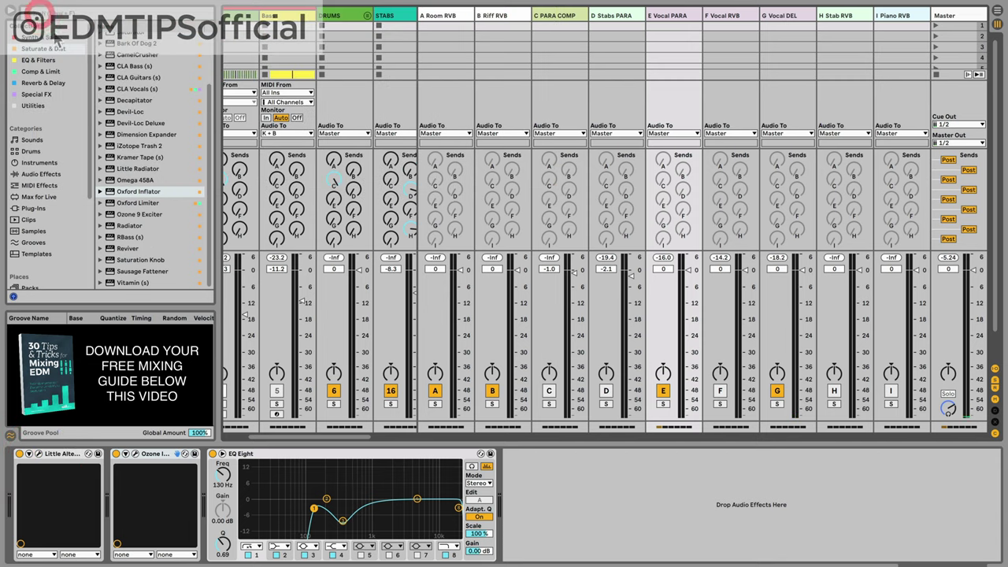
pyautogui.click(135, 454)
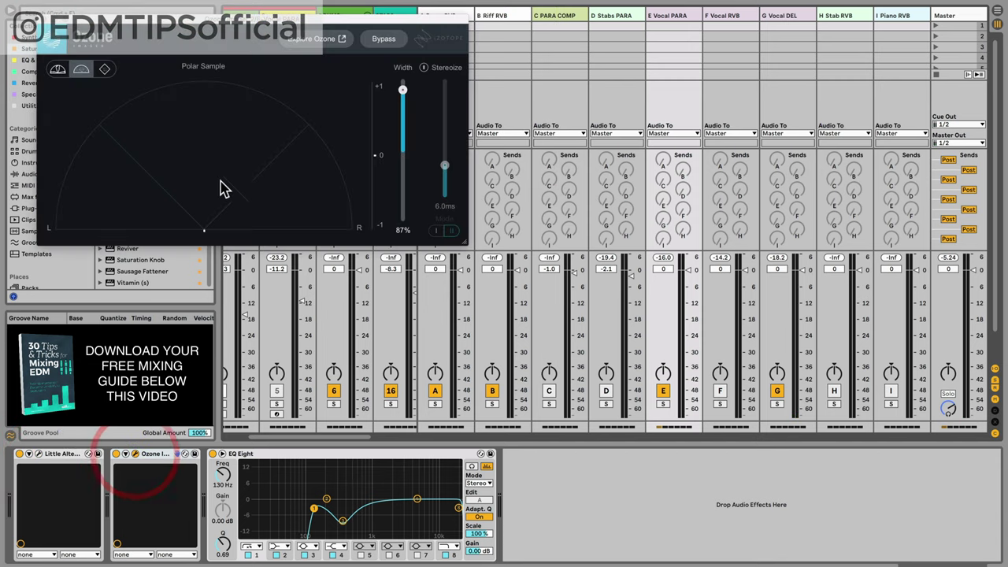
pyautogui.moveTo(190, 32); pyautogui.dragTo(428, 36)
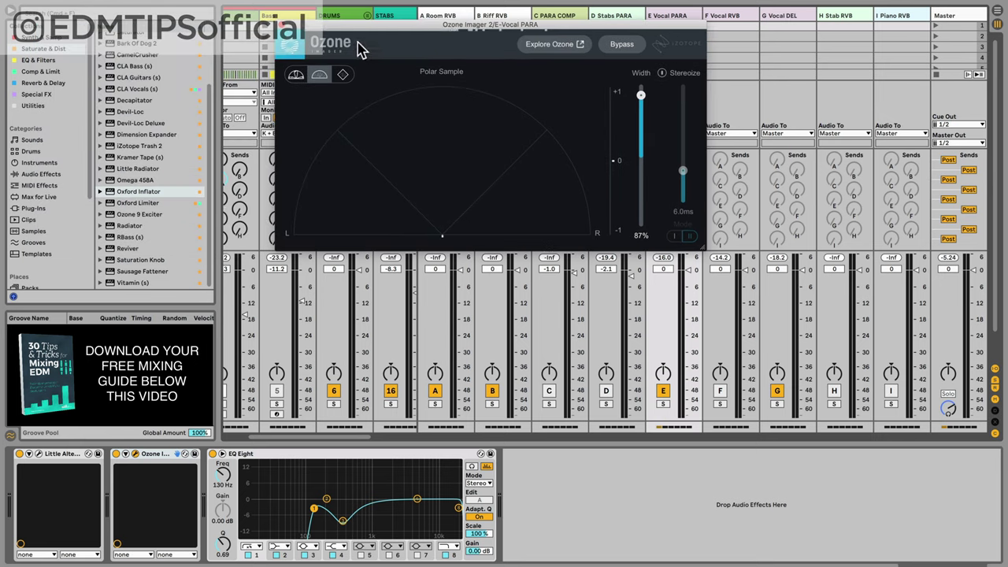
pyautogui.click(281, 24)
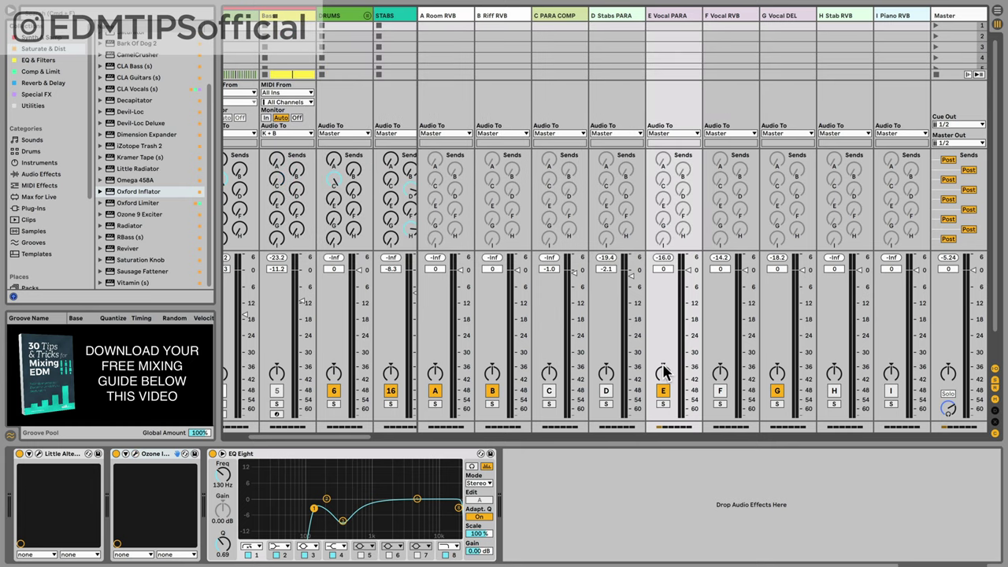
# While playing, mute G Vocal DEL and toggle E Vocal PARA off and back on to compare
pyautogui.press('space')
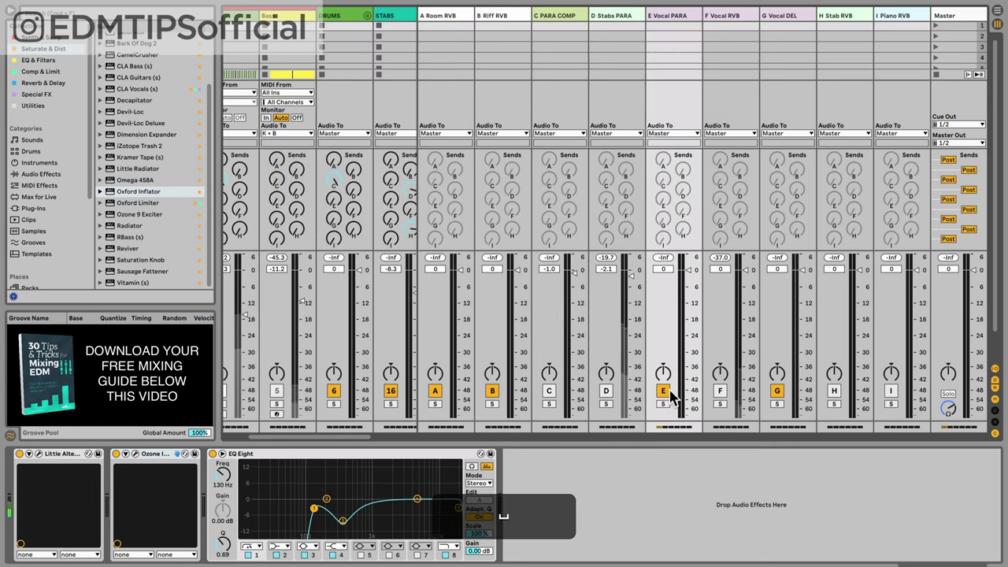
pyautogui.click(776, 393)
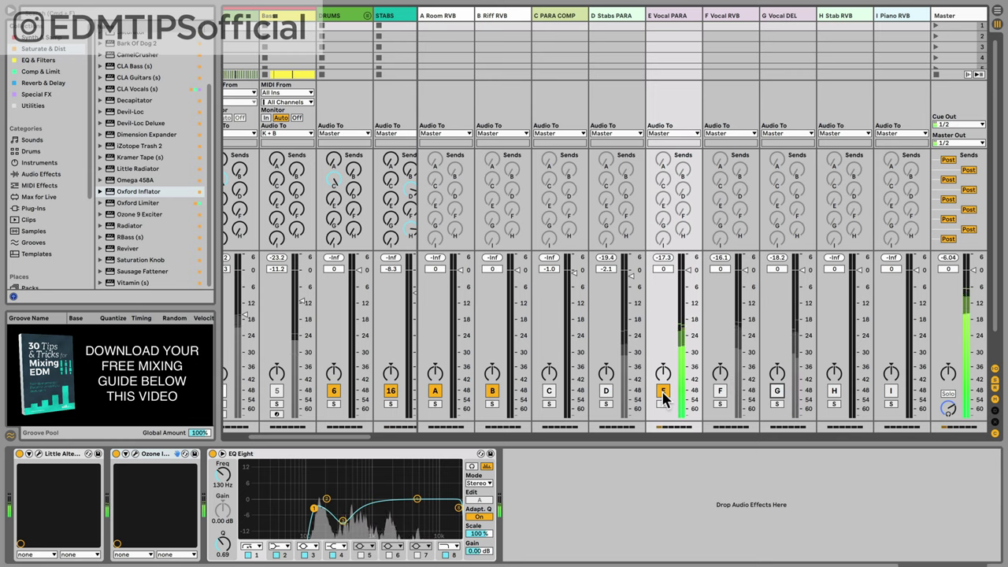
pyautogui.click(663, 394)
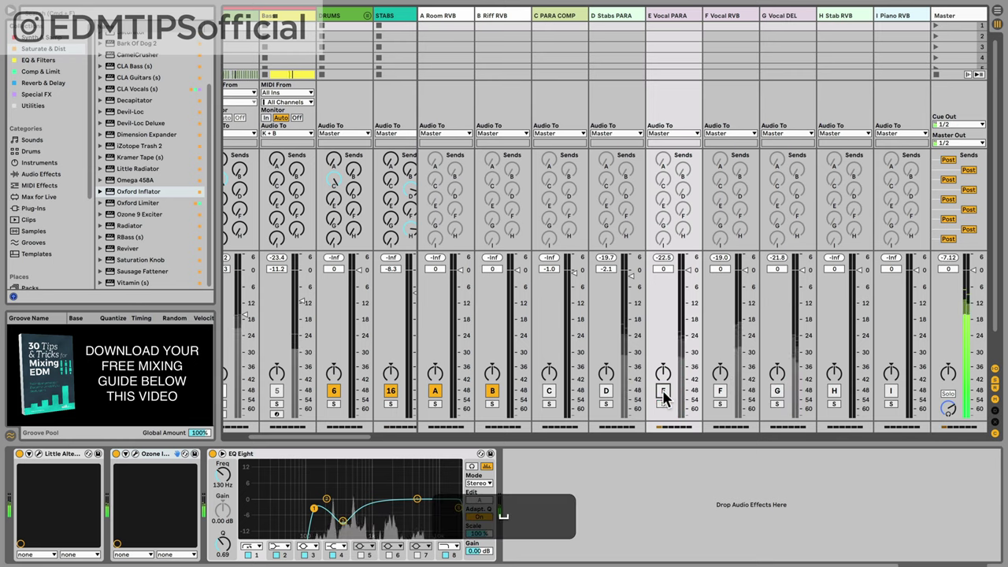
pyautogui.click(663, 394)
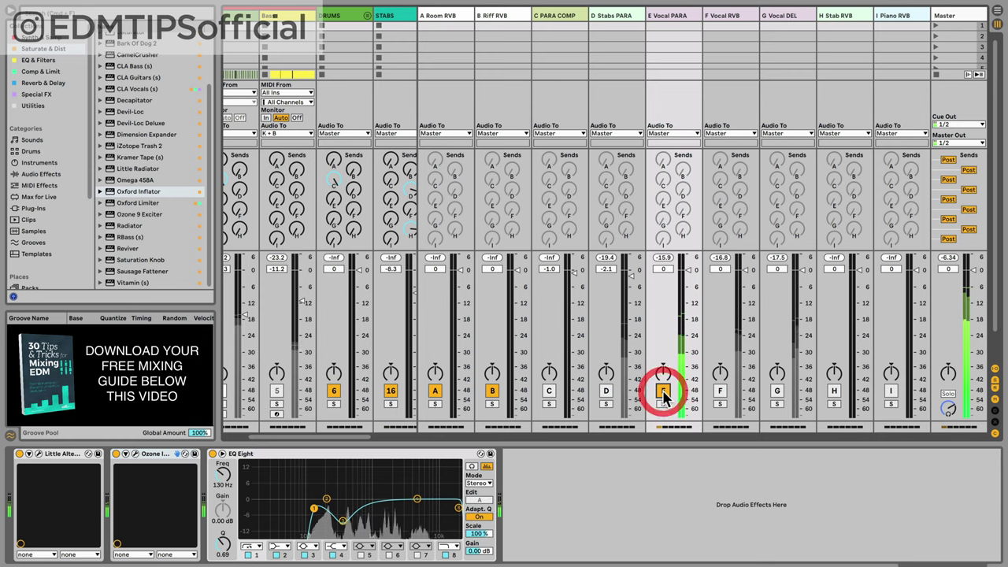
# Re-enable the D Stabs PARA, F Vocal RVB and G Vocal DEL returns
pyautogui.click(605, 392)
pyautogui.click(718, 393)
pyautogui.click(776, 393)
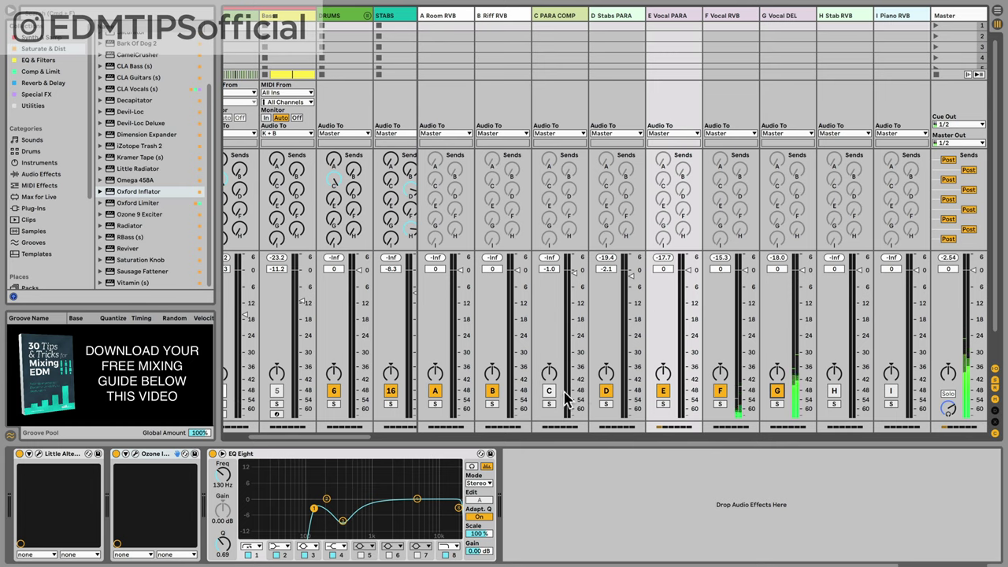
# Re-enable H Stab RVB and I Piano RVB, then collapse the K+B group in Arrangement and return to the mixer
pyautogui.click(834, 391)
pyautogui.click(890, 392)
pyautogui.press('Tab')
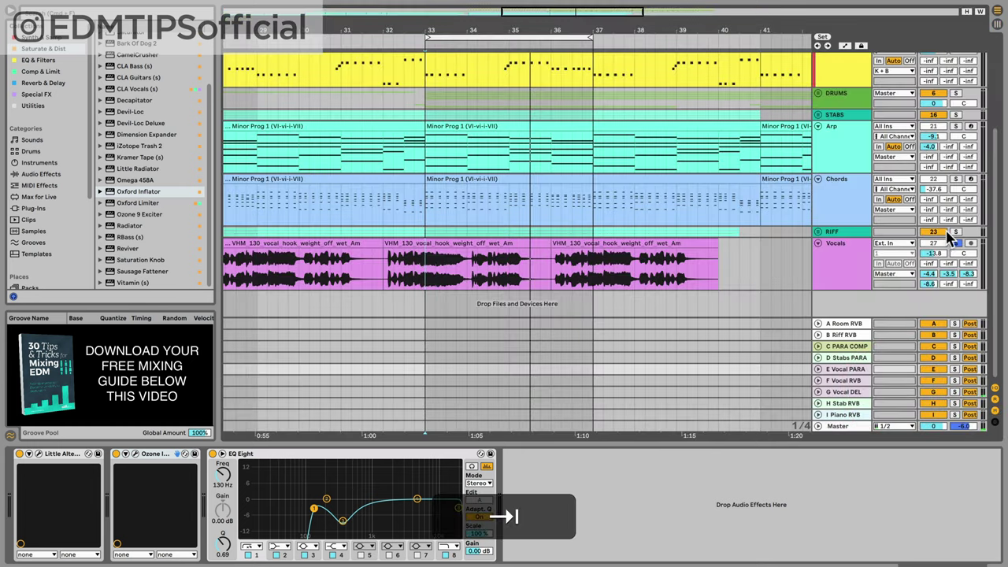
pyautogui.click(955, 243)
pyautogui.scroll(5, 897, 158)
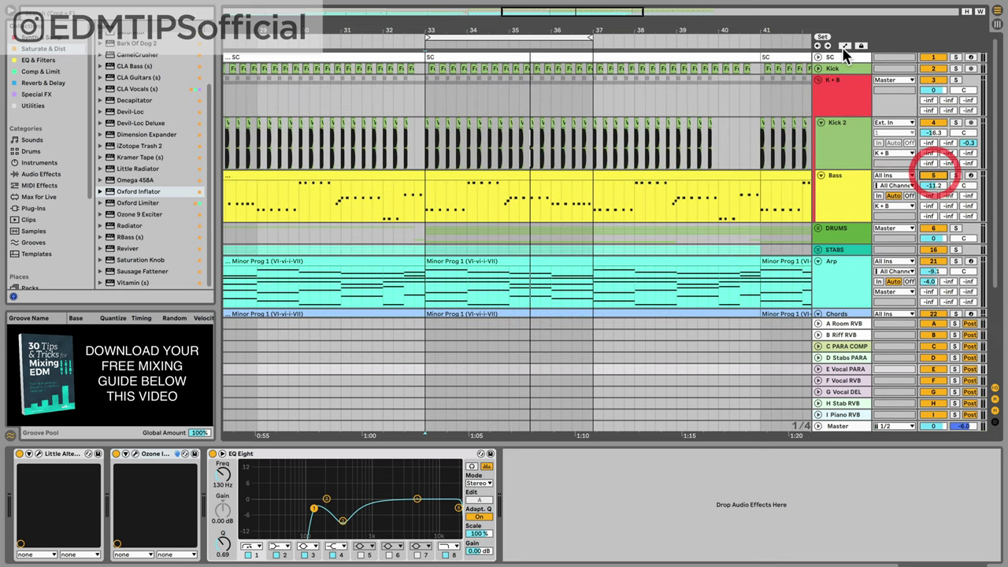
pyautogui.click(818, 82)
pyautogui.click(818, 82)
pyautogui.press('Tab')
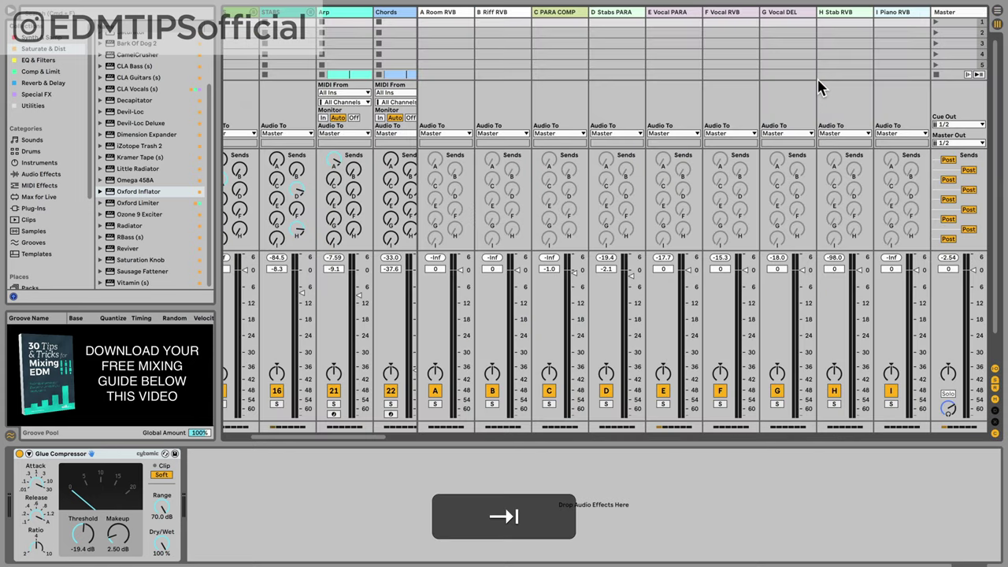
pyautogui.click(574, 12)
pyautogui.keyDown('shift'); pyautogui.click(893, 11); pyautogui.keyUp('shift')
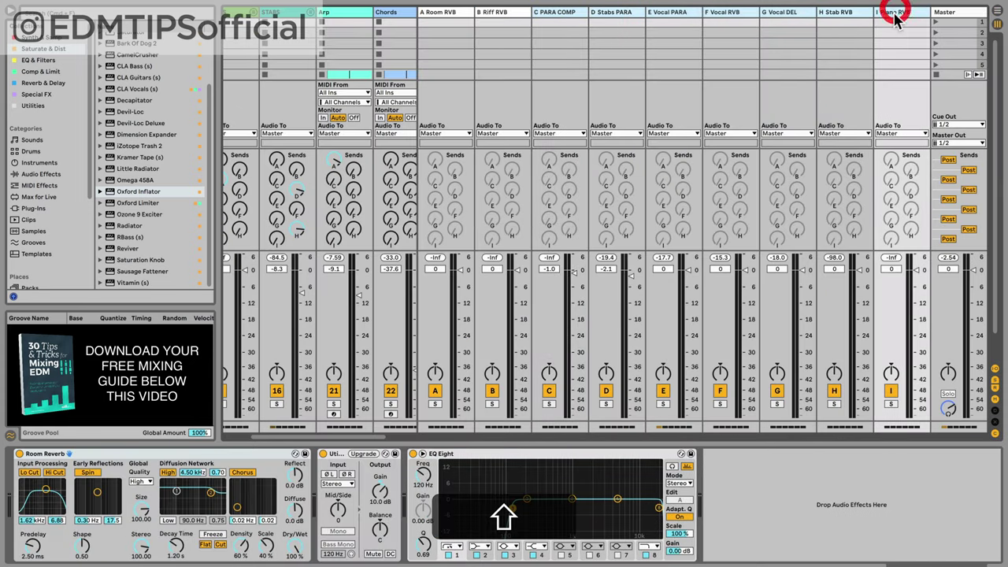
pyautogui.click(549, 391)
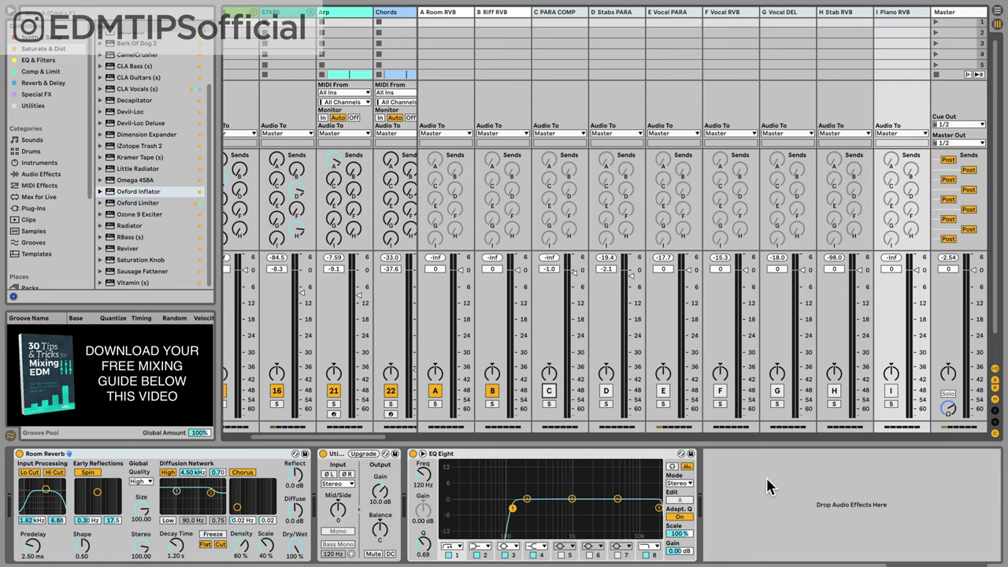
pyautogui.press('space')
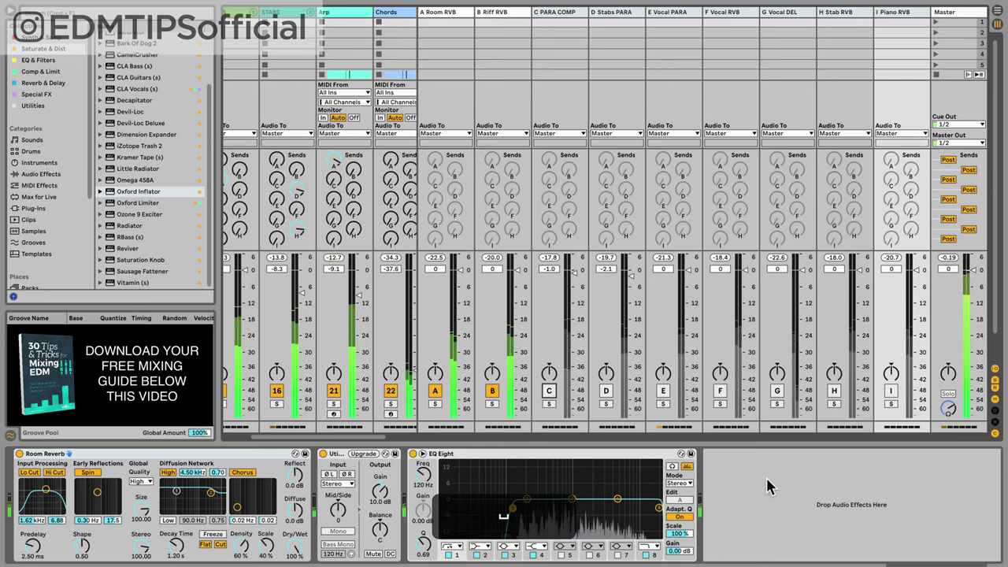
pyautogui.click(570, 12)
pyautogui.keyDown('shift'); pyautogui.click(892, 11); pyautogui.keyUp('shift')
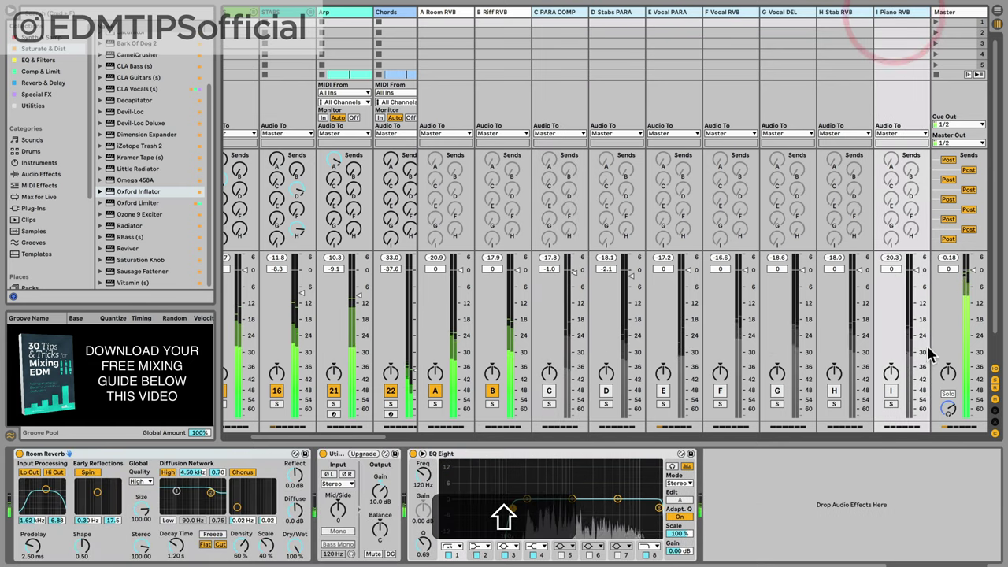
pyautogui.click(891, 393)
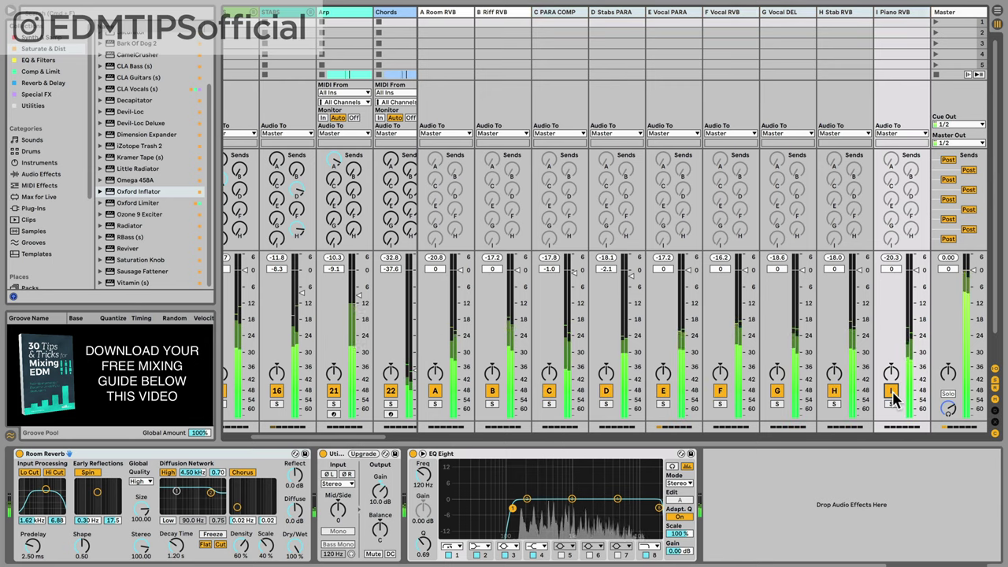